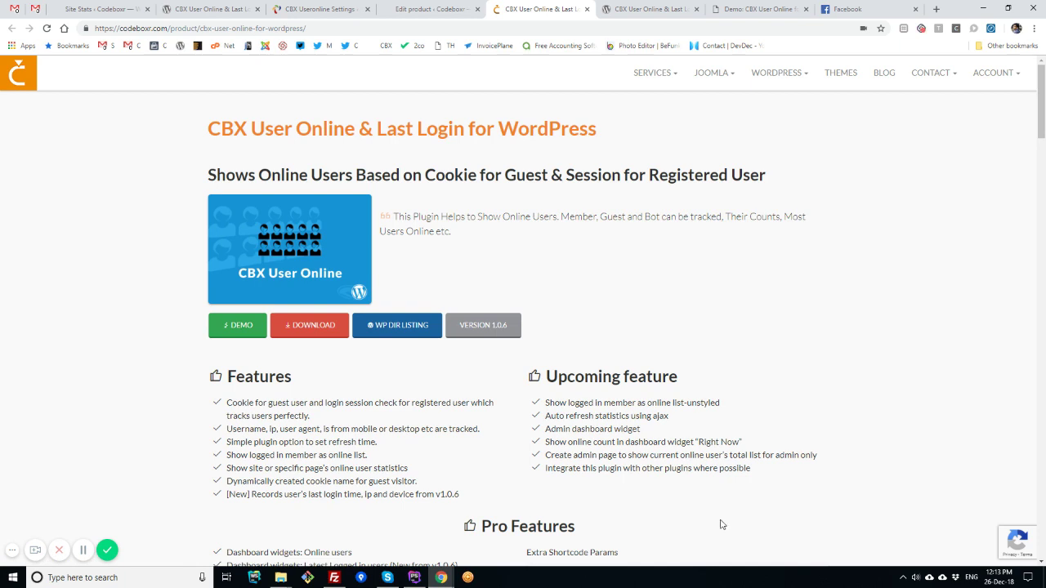
Switch from the codeboxr.com product page to the CBX Useronline Settings tab in WordPress
click(315, 9)
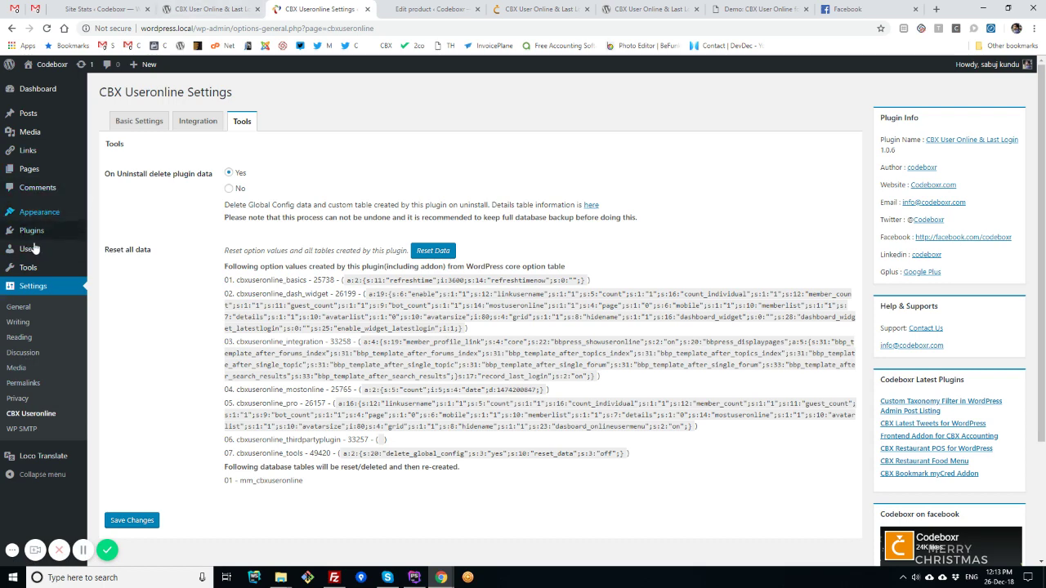
Open Installed Plugins in a new tab and filter it to the seven active plugins
mouse_move(31, 230)
middle_click(127, 236)
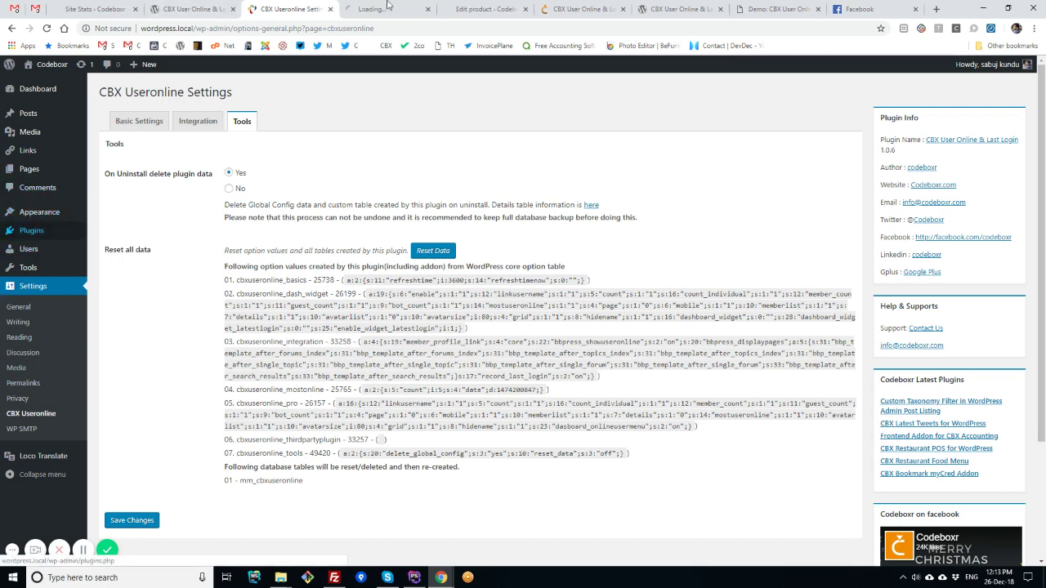
click(384, 9)
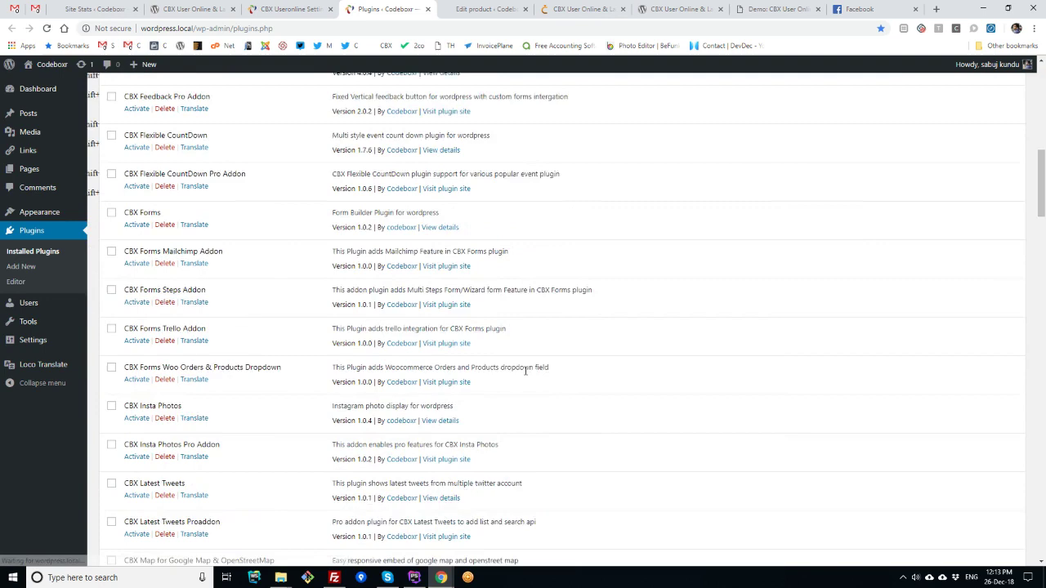
click(139, 112)
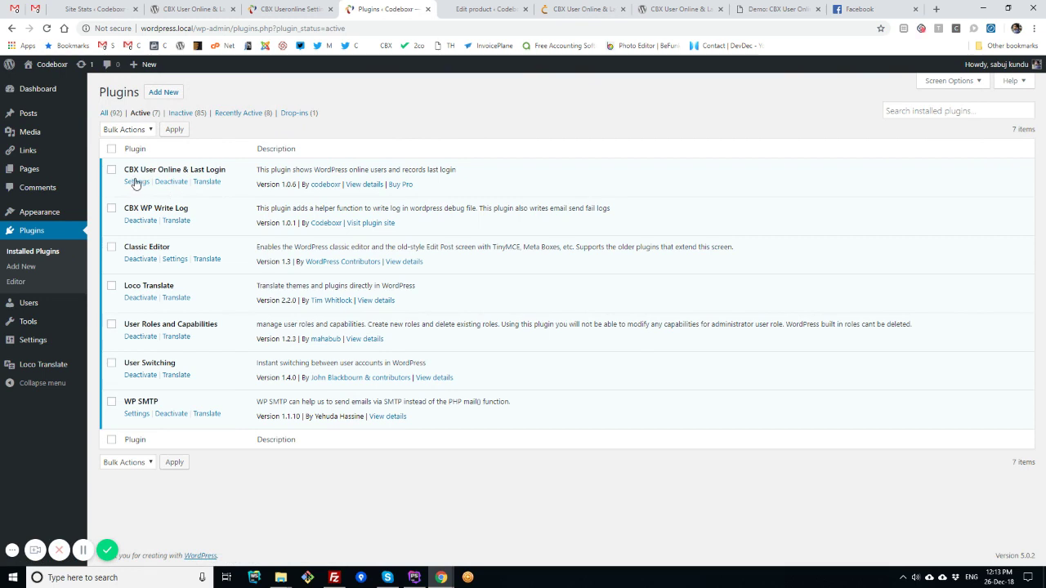
mouse_move(33, 340)
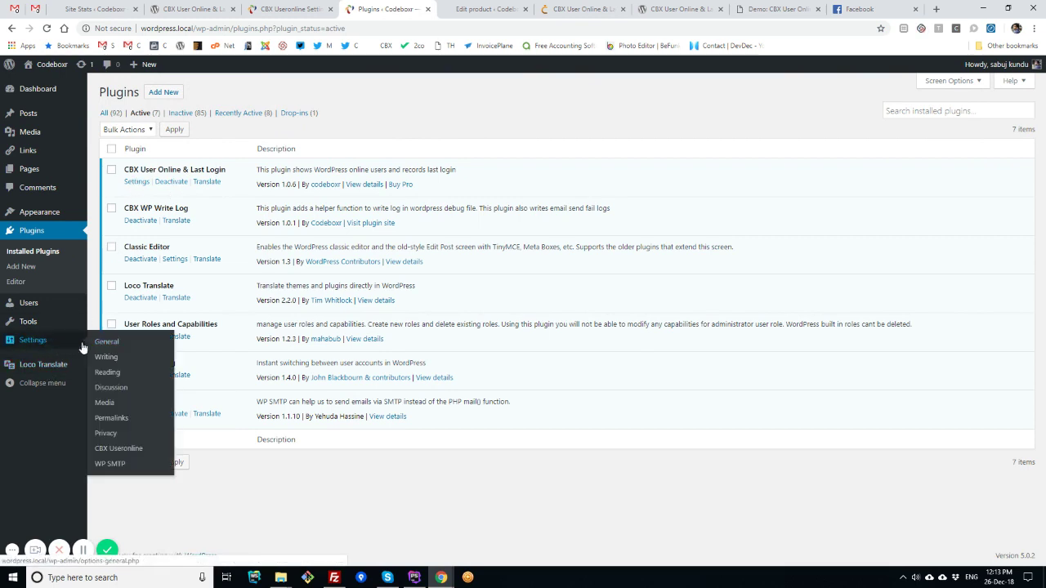
Review the CBX Useronline Basic Settings refresh options and the Integration tab's last-login recording
click(125, 449)
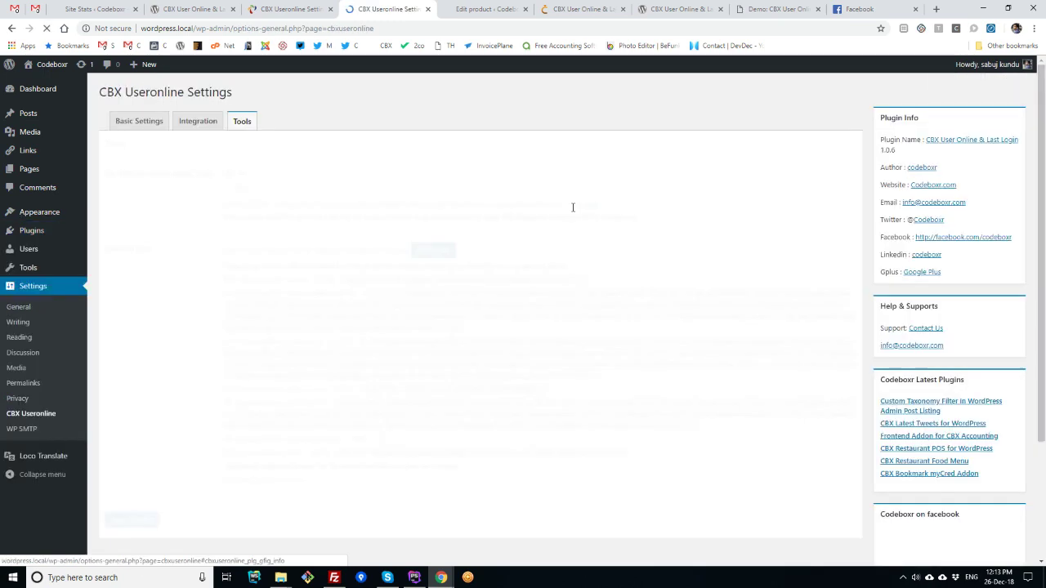
click(139, 121)
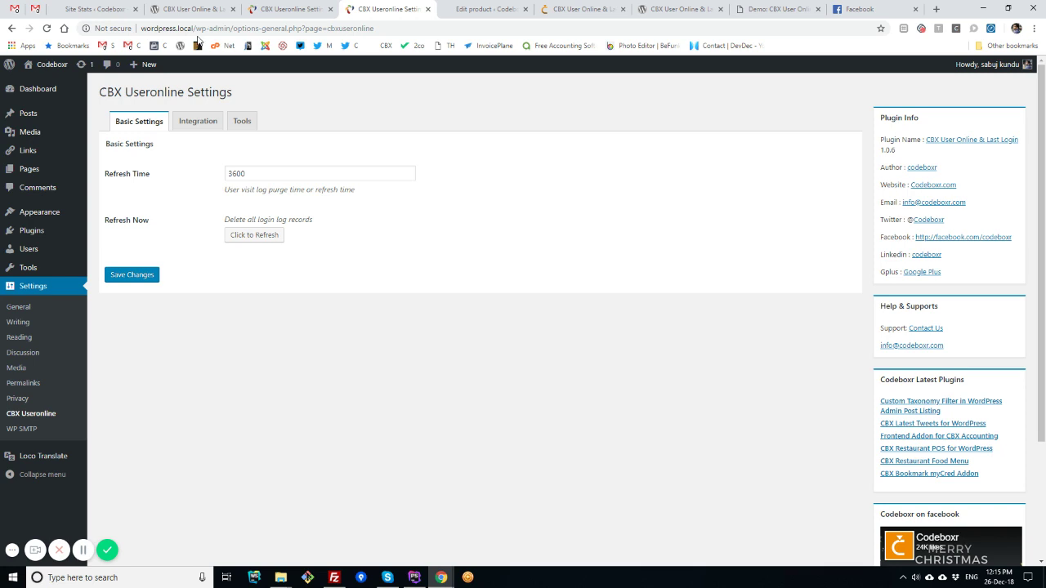
click(198, 121)
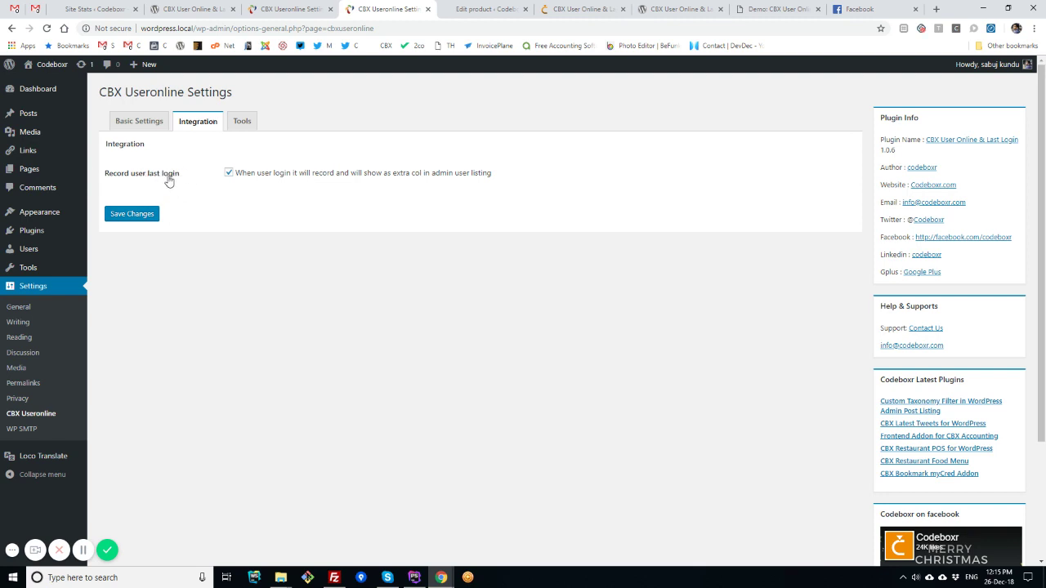
mouse_move(28, 248)
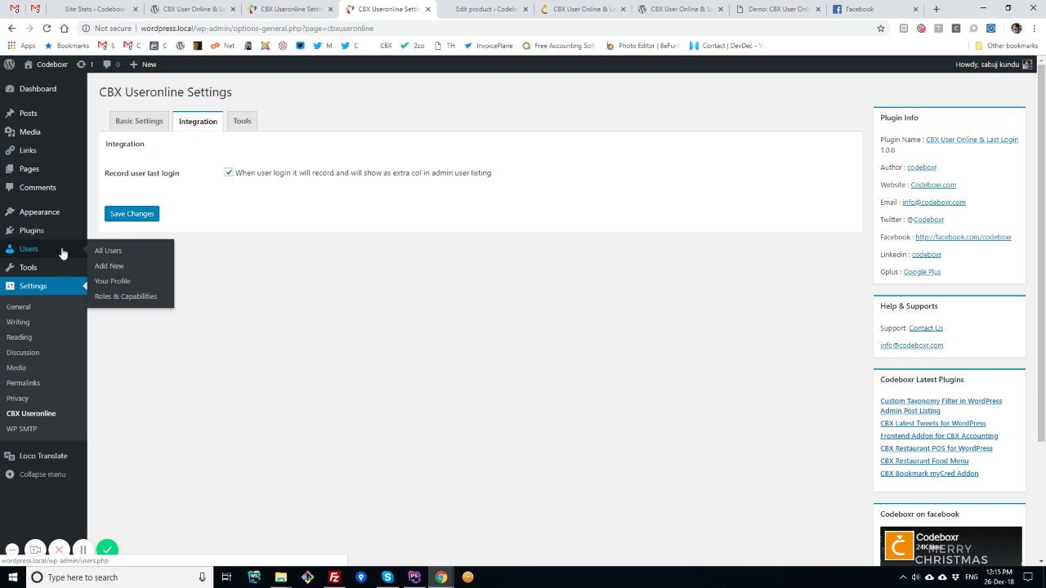
Check admins' Last login times in All Users, then open Appearance > Widgets
middle_click(108, 250)
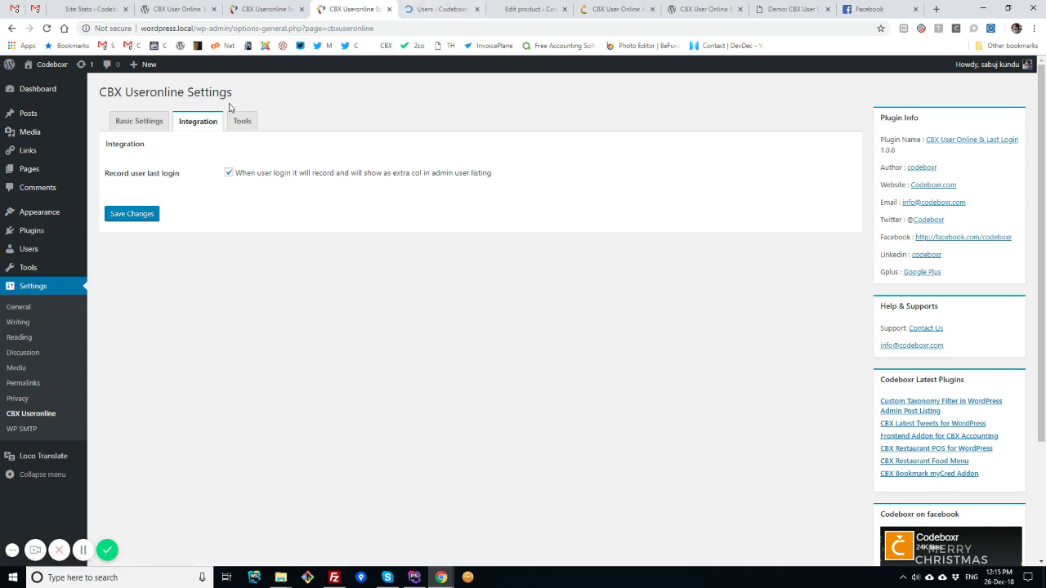
click(437, 9)
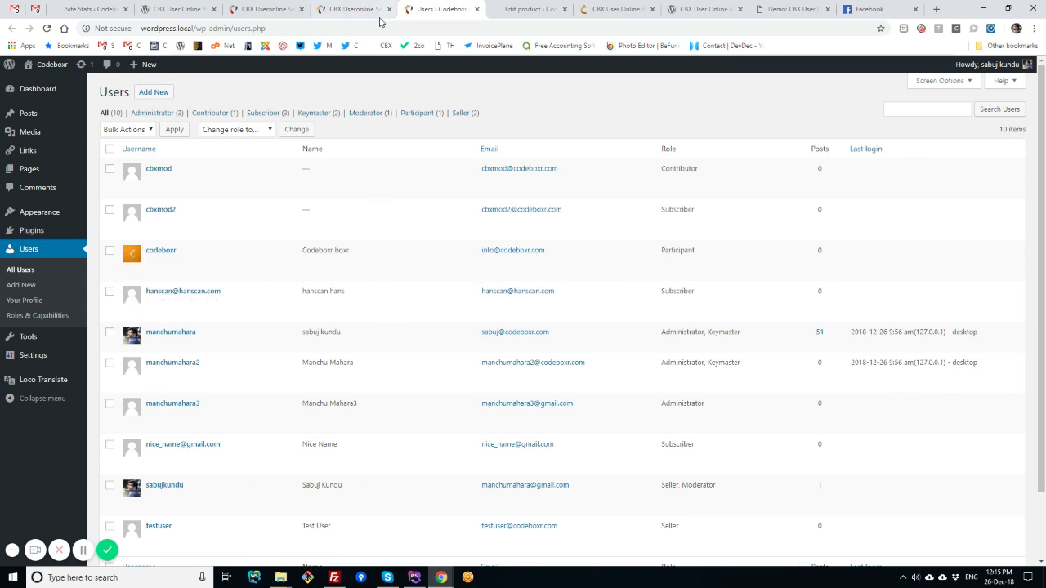
mouse_move(39, 212)
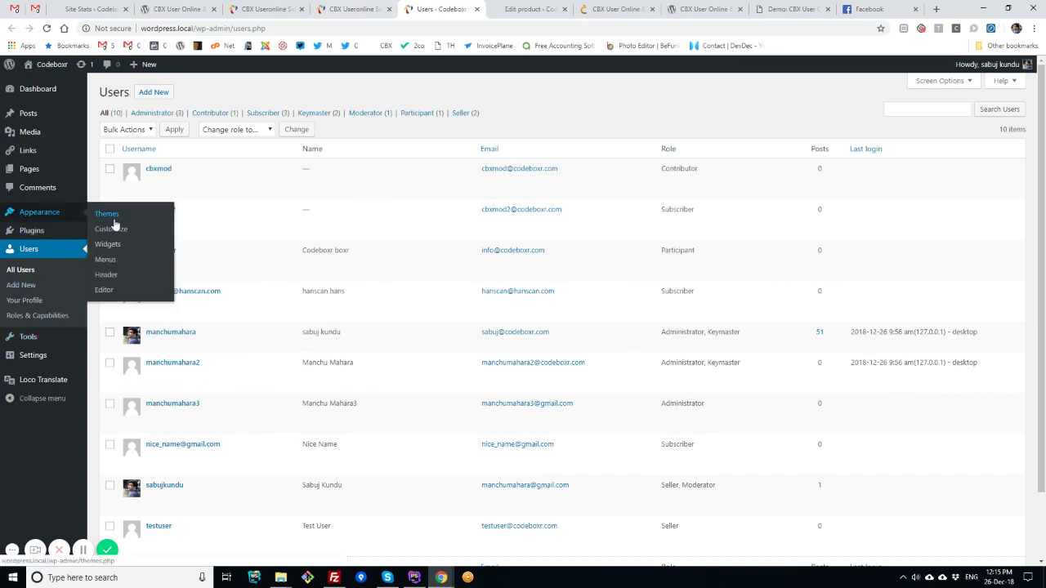
ctrl+click(107, 244)
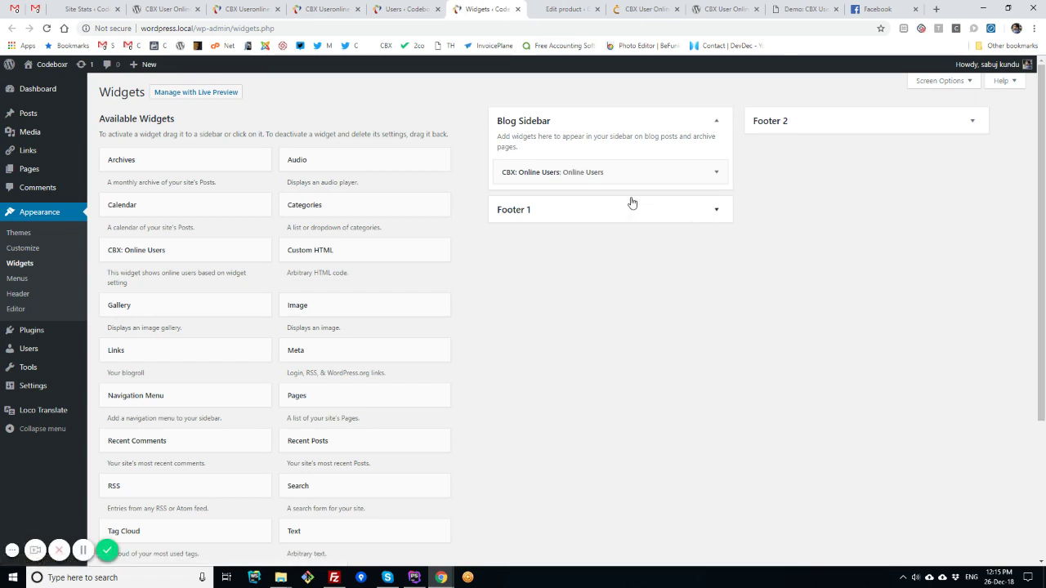
Expand the CBX: Online Users widget options and view it in the front-page sidebar
click(588, 172)
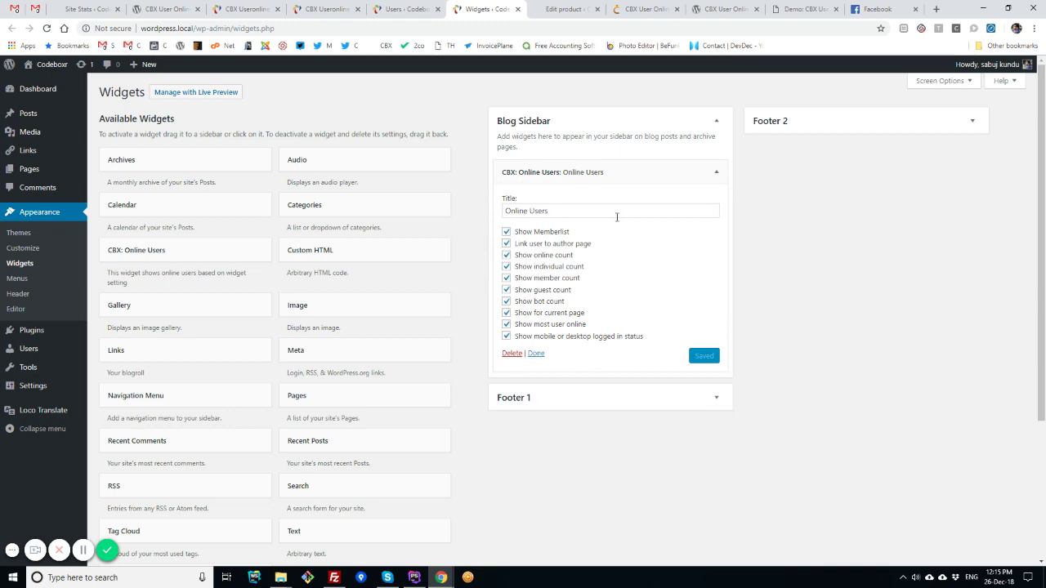
mouse_move(51, 64)
middle_click(38, 84)
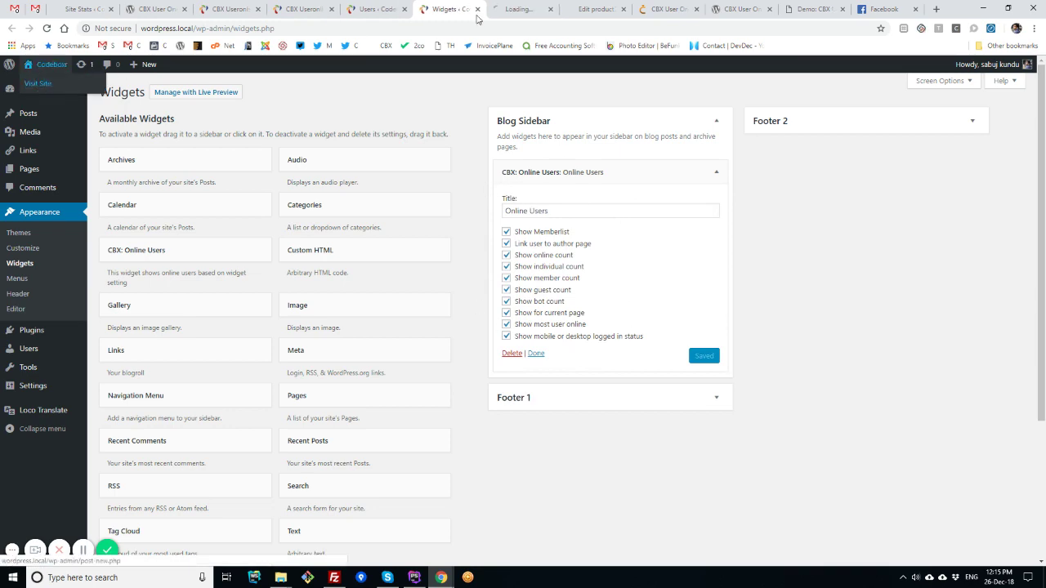
click(519, 9)
scroll(824, 313, down, 5)
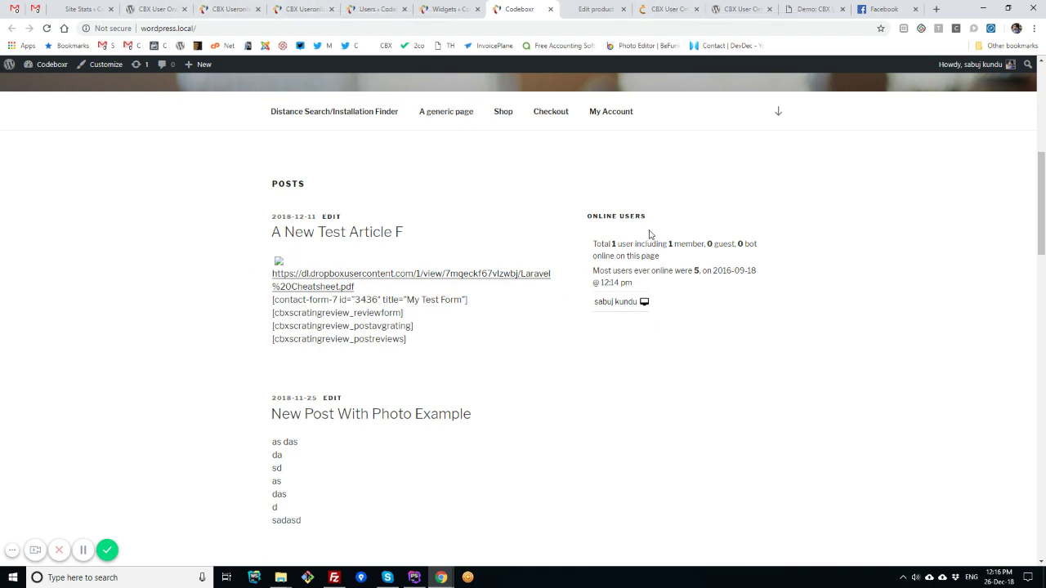
Read the cbxuseronline shortcode parameter table on Codeboxr, then return to the WordPress settings
click(666, 9)
scroll(437, 398, down, 10)
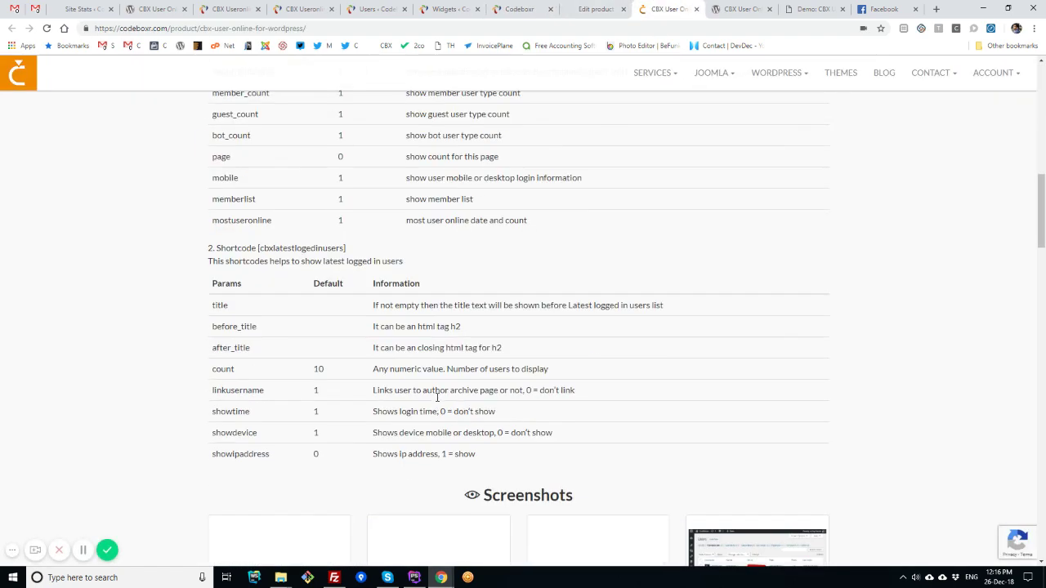
scroll(437, 400, up, 4)
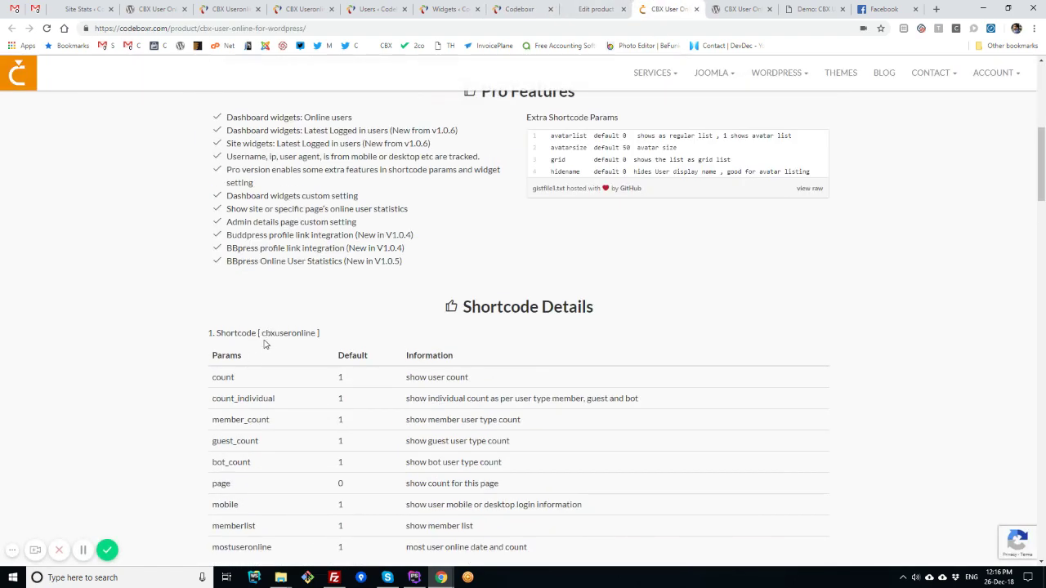
double_click(293, 332)
scroll(384, 423, down, 3)
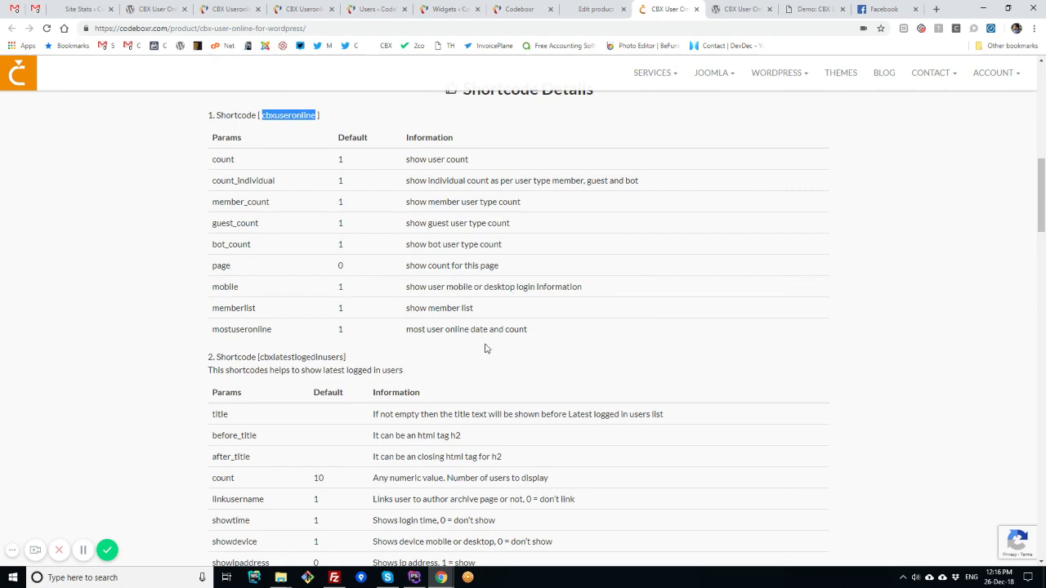
drag(541, 332, 204, 114)
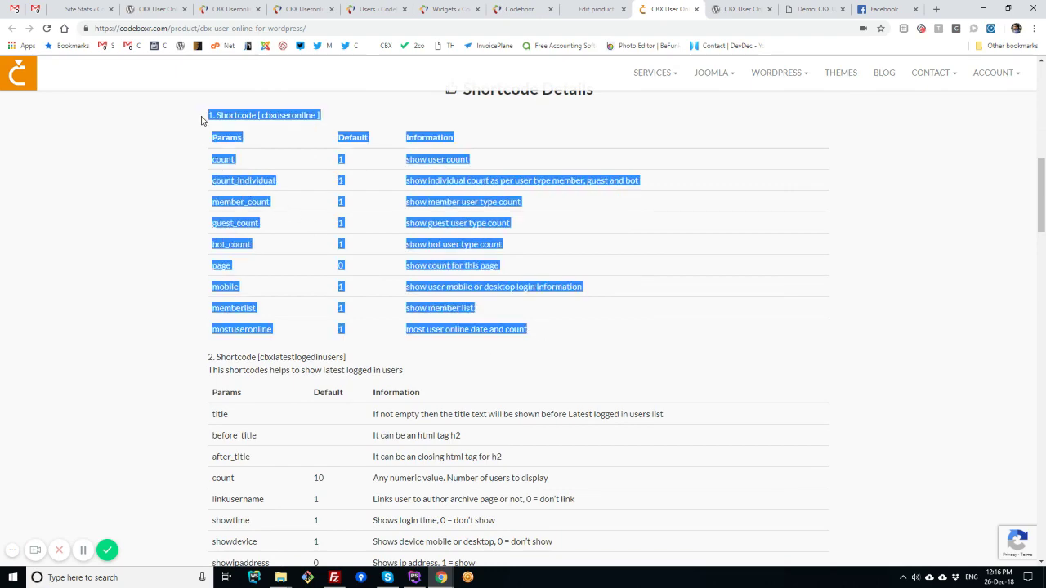
scroll(490, 296, down, 8)
scroll(490, 296, down, 3)
scroll(441, 310, up, 3)
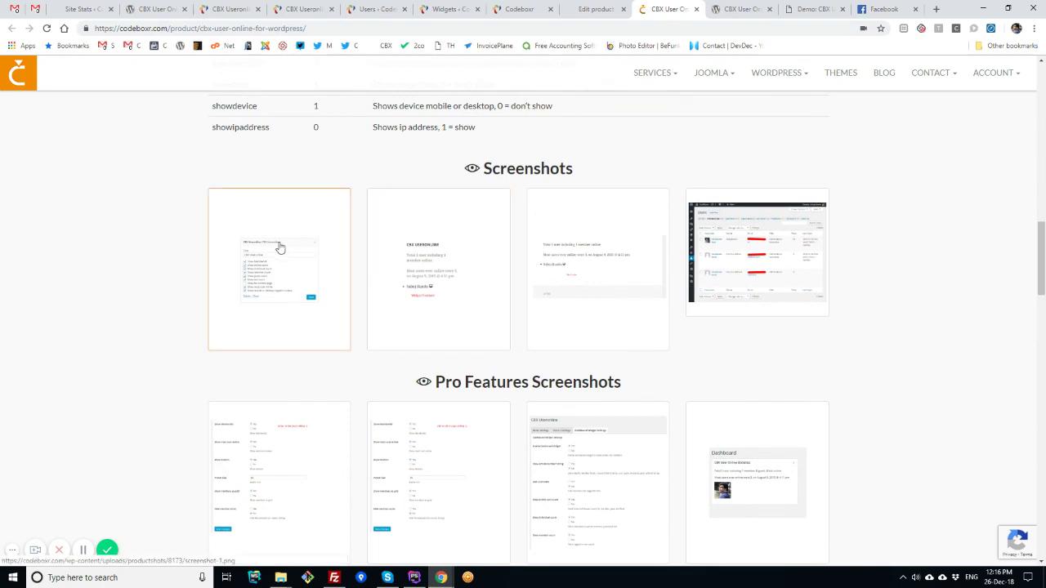
scroll(457, 255, up, 6)
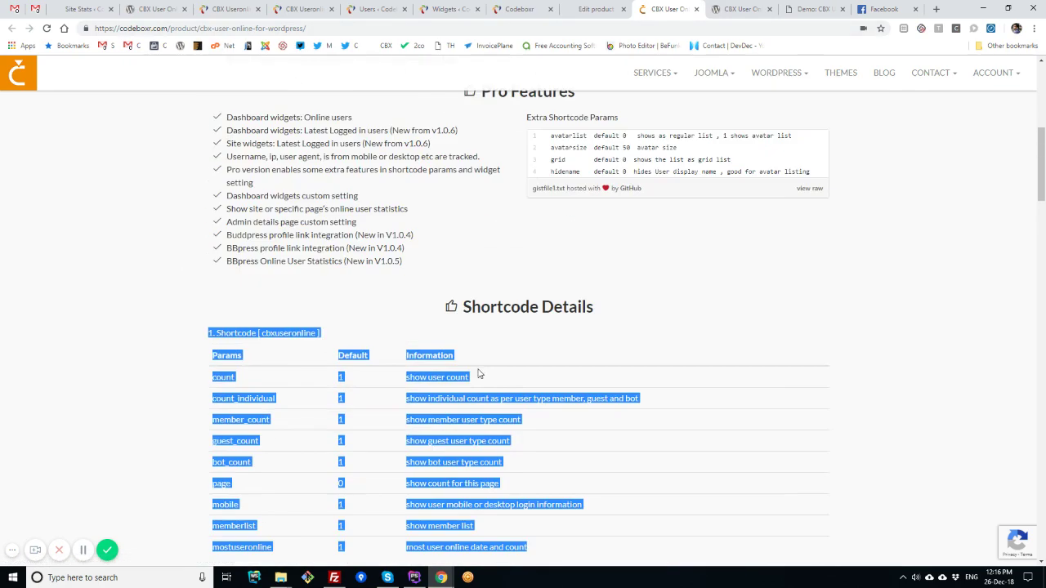
scroll(478, 371, up, 8)
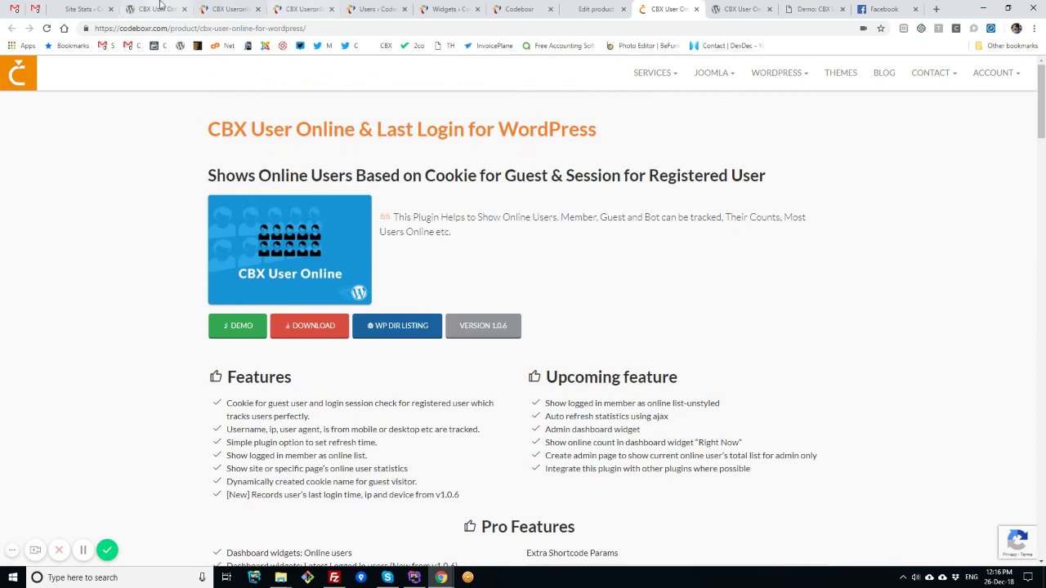
click(304, 9)
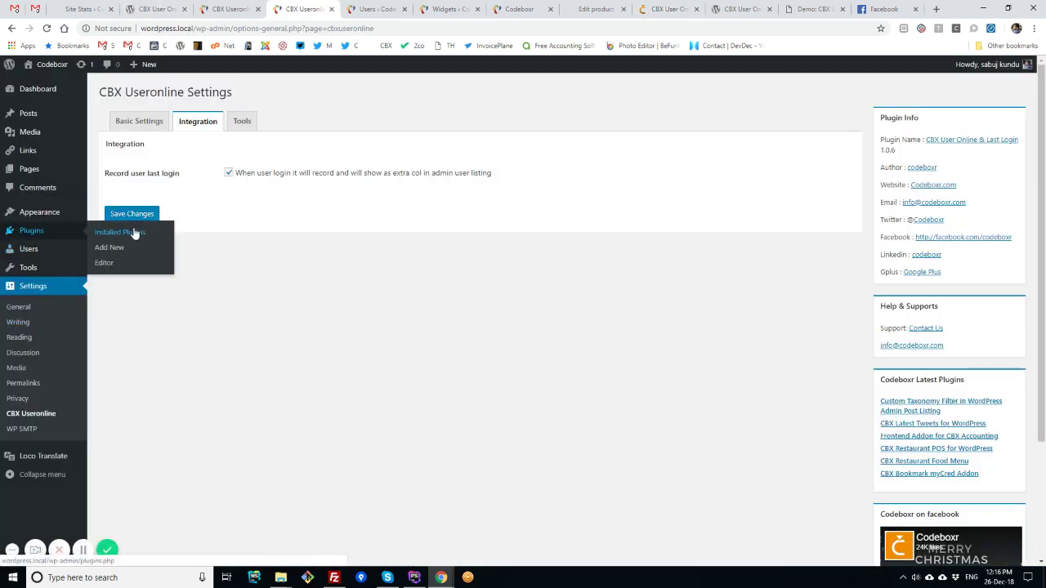
Activate CBX User Online Pro addon from the Recently Active plugins, then return to settings
click(136, 236)
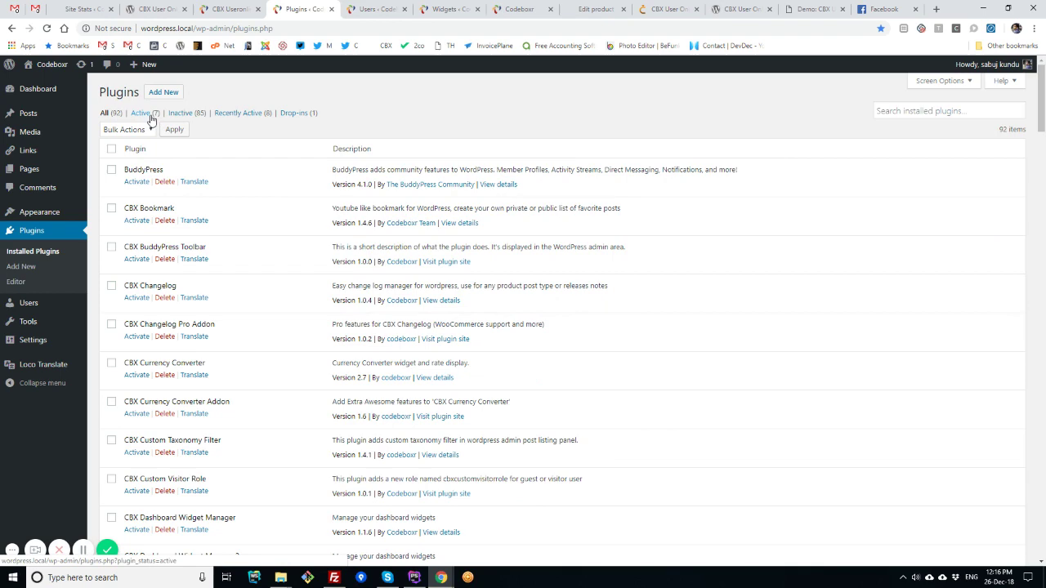
click(141, 113)
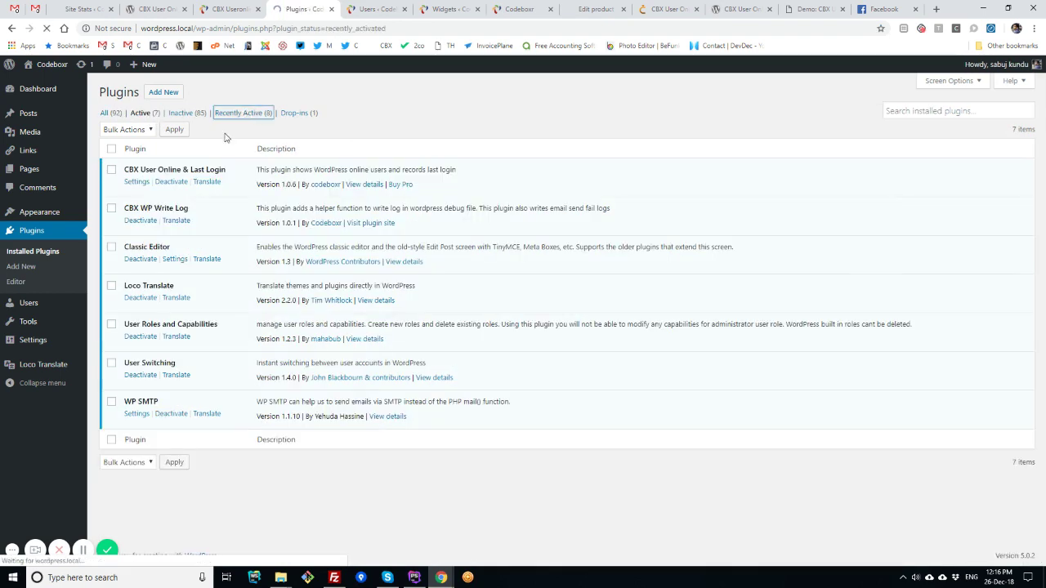
click(136, 336)
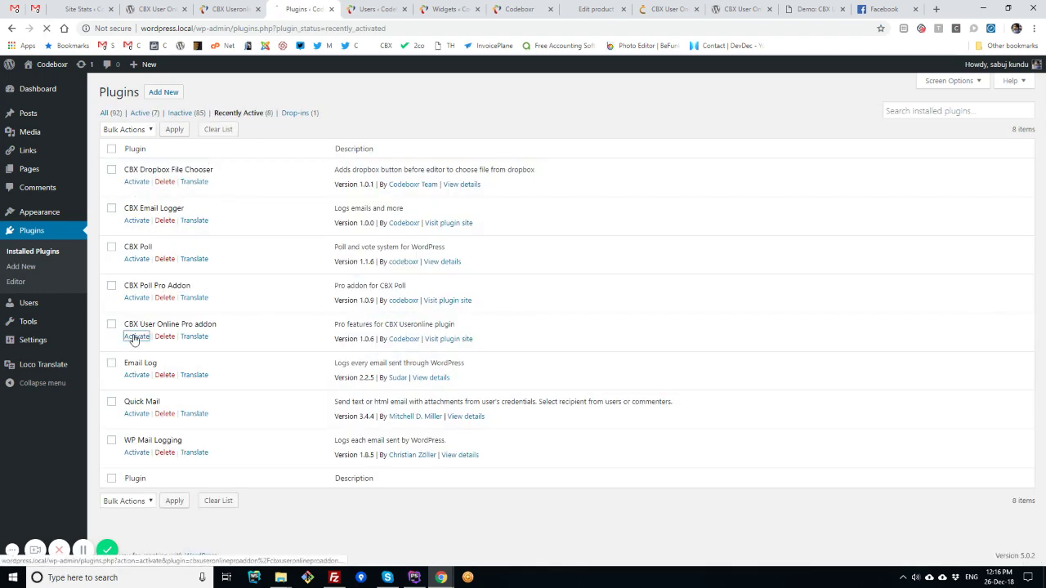
click(229, 9)
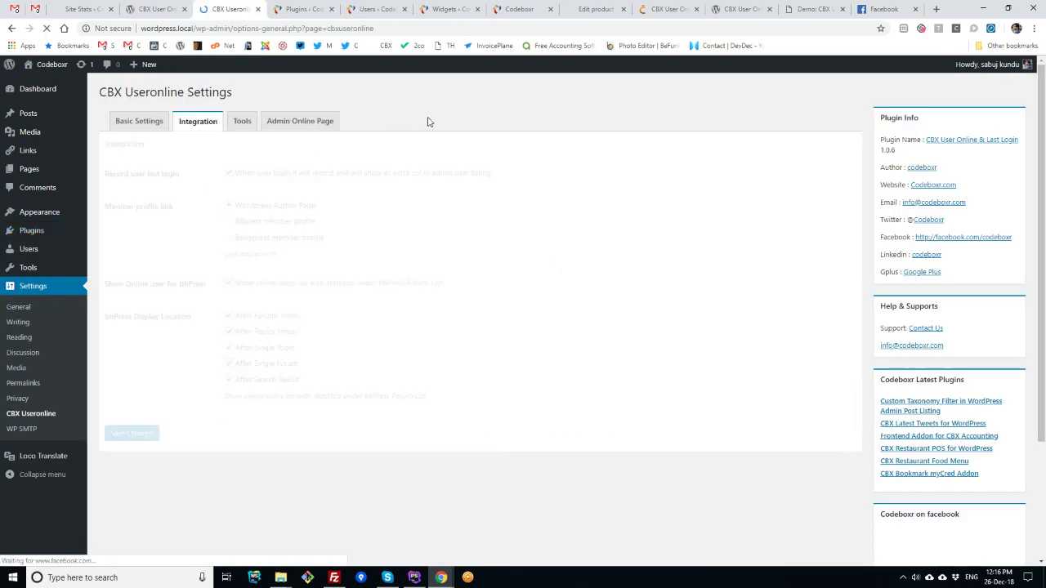
Review the Tools tab's delete-data-on-uninstall (Yes) and Reset Data options
click(242, 121)
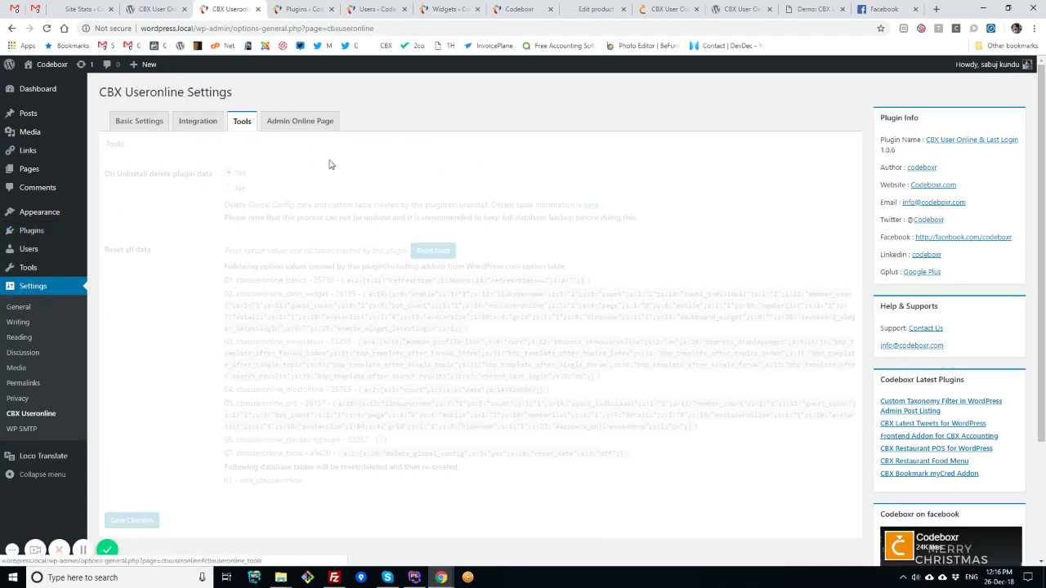
right_click(446, 306)
click(180, 341)
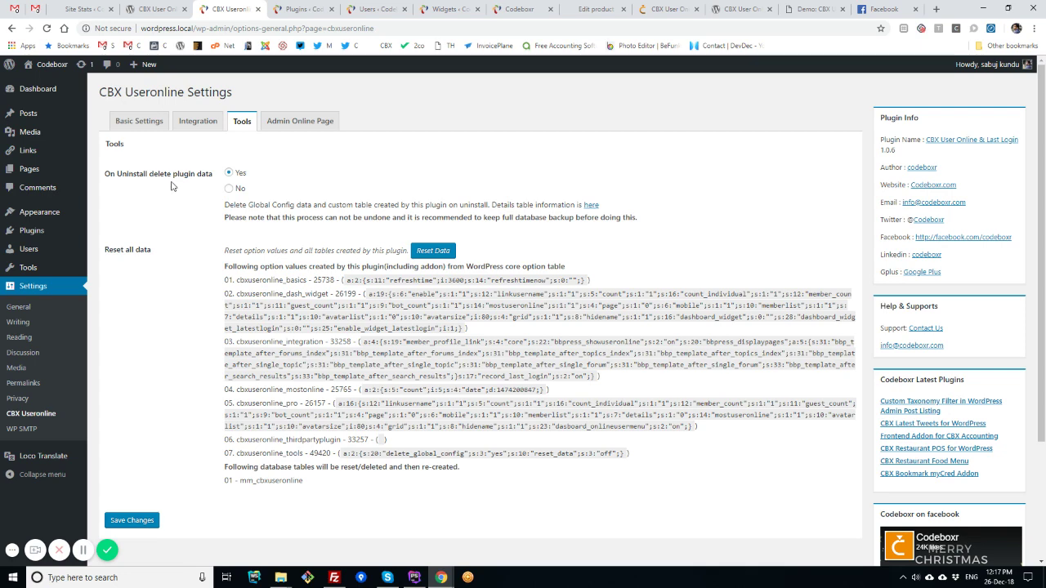
Confirm the Pro addon is listed under Active plugins, then reopen the Integration tab
click(302, 9)
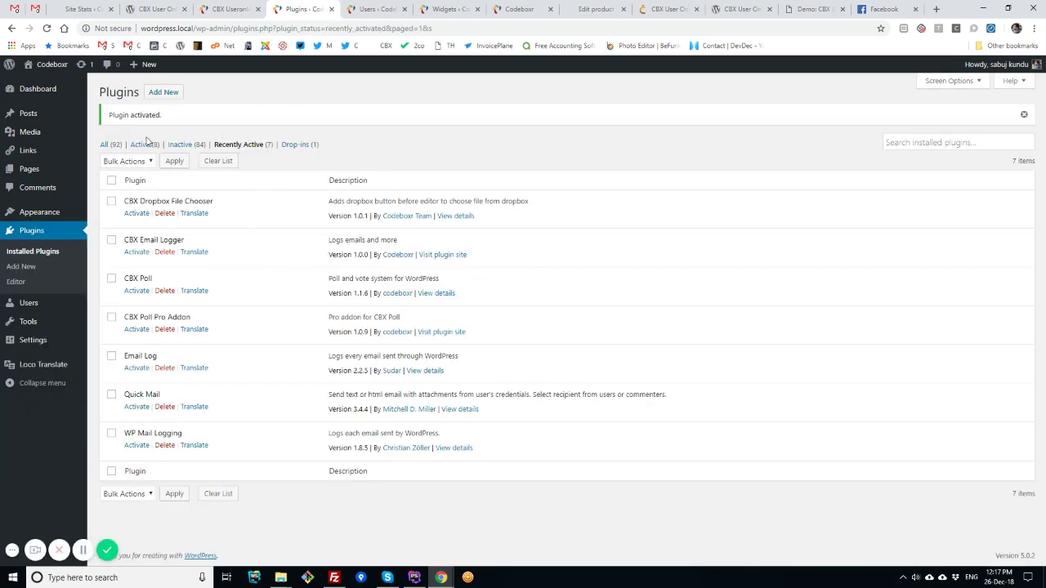
click(140, 144)
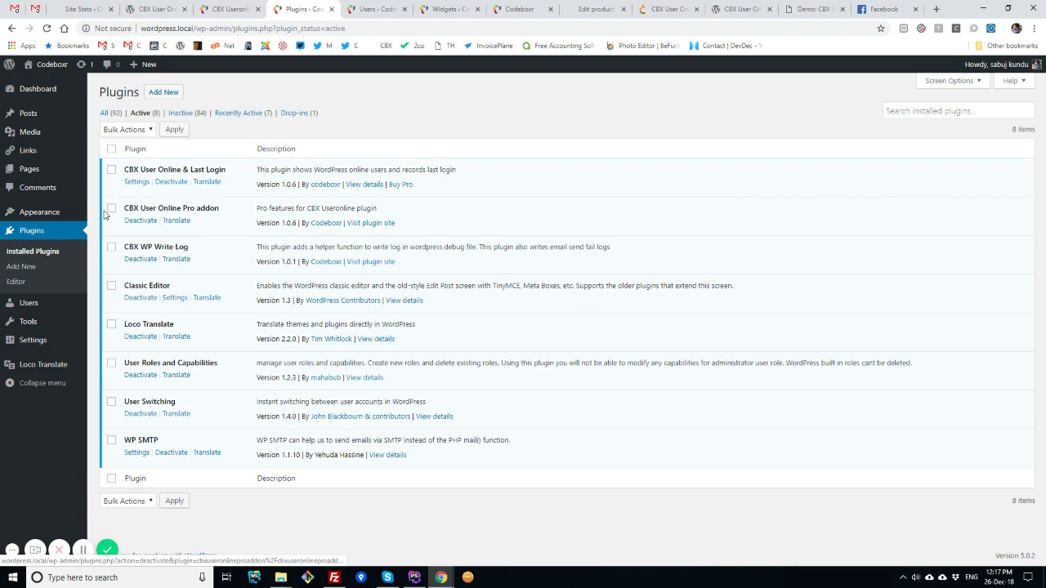
click(229, 9)
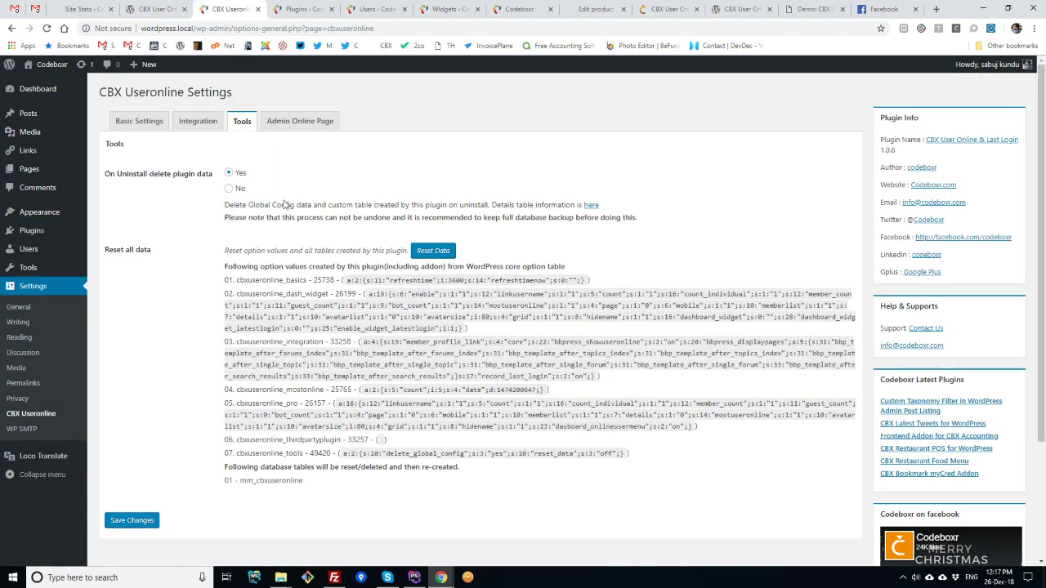
click(198, 121)
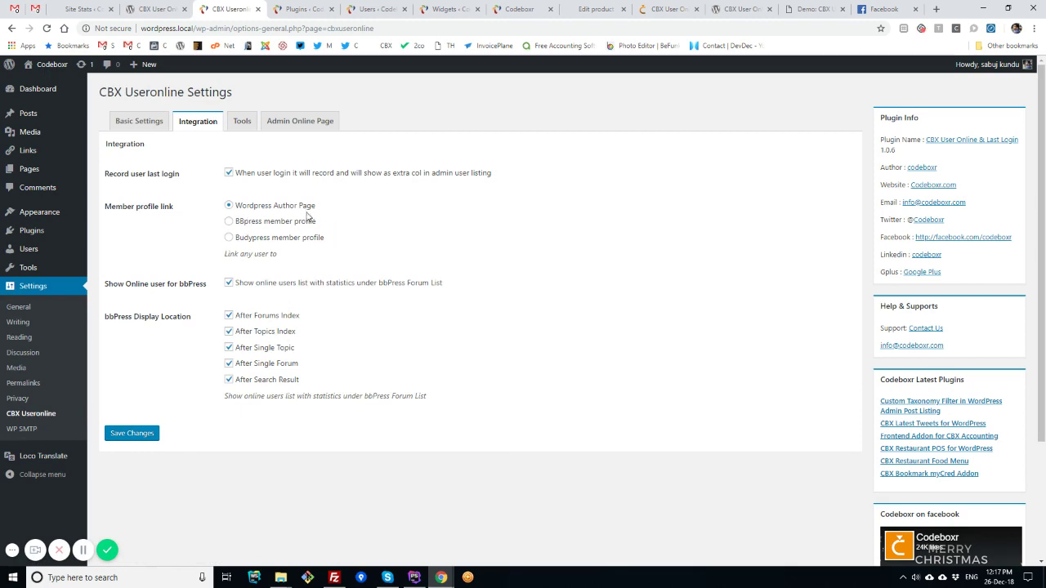
View the front page's Online Users widget listing sabuj kundu
click(446, 9)
click(520, 9)
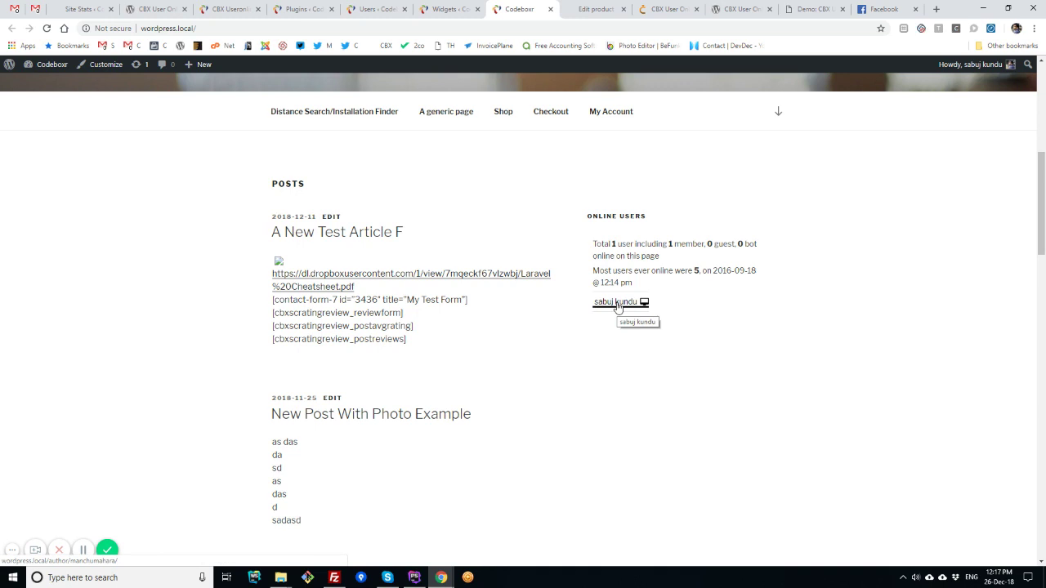
Go back to the CBX Useronline Integration settings tab in the browser
click(229, 9)
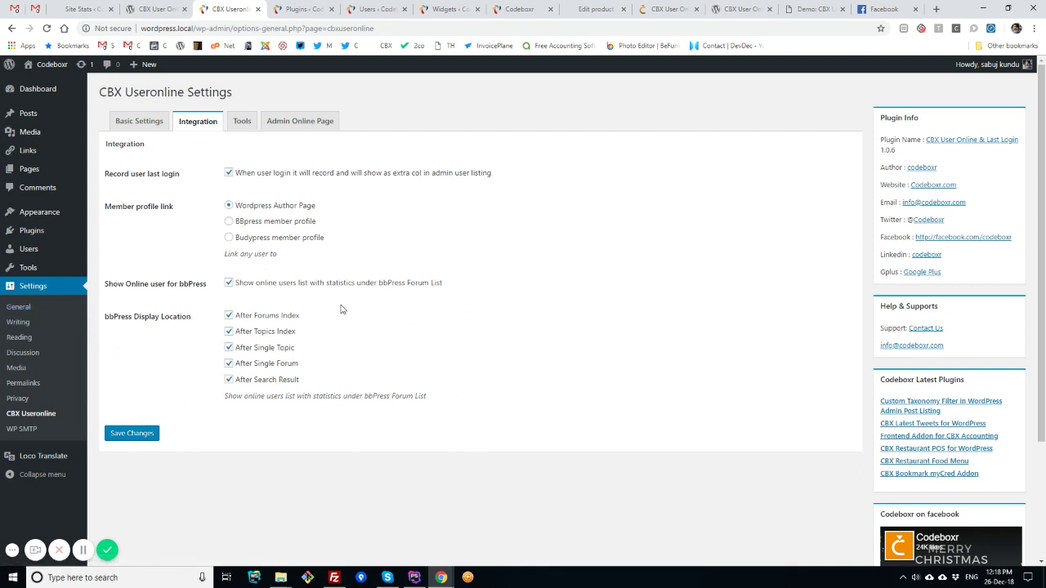
View the admin Online Users page, return to CBX Useronline settings, then open the Dashboard
click(300, 121)
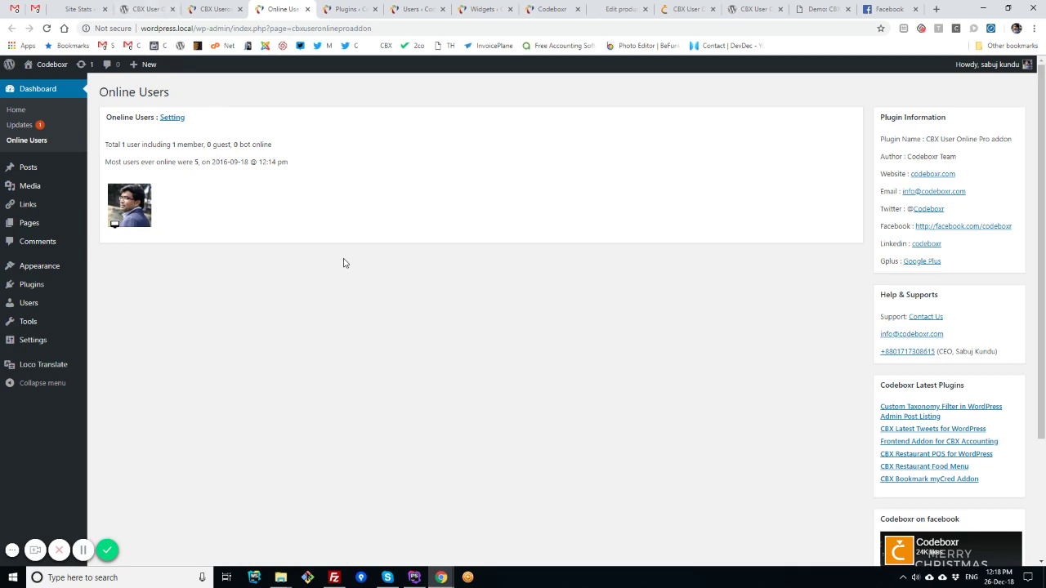
click(214, 9)
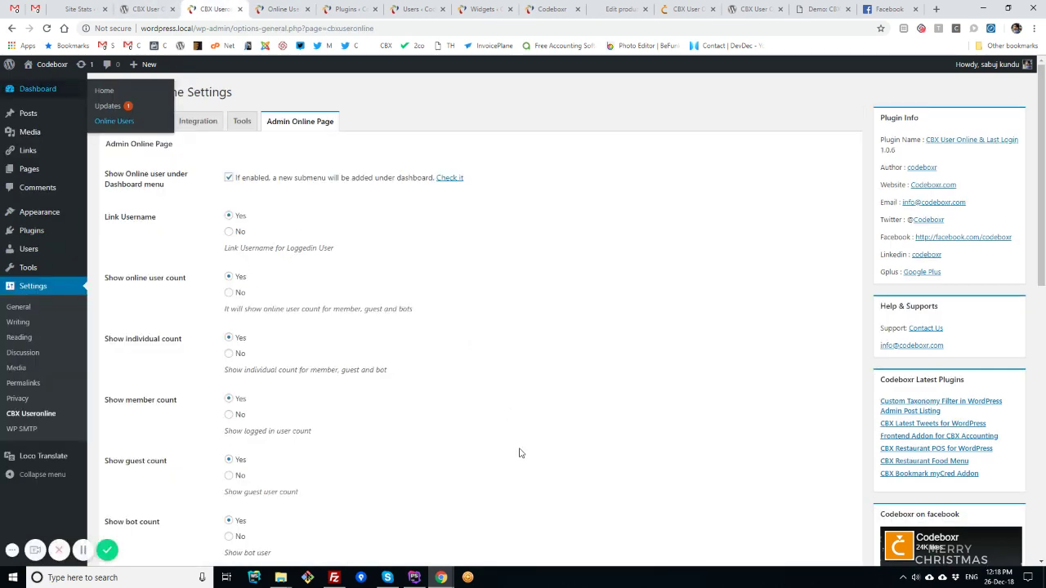
scroll(520, 455, down, 10)
scroll(520, 455, up, 10)
click(38, 88)
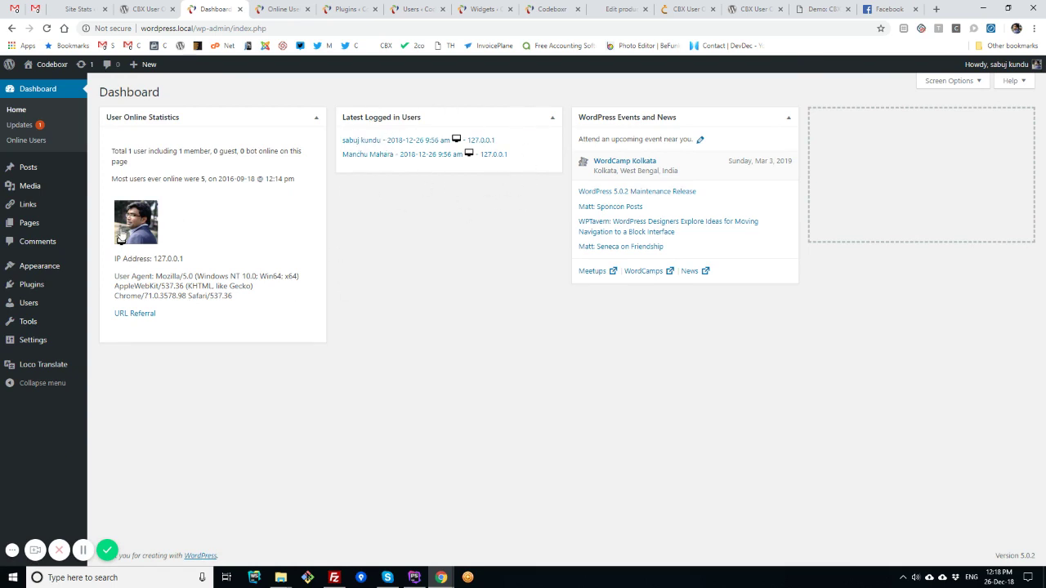
Review the configure options of the User Online Statistics and Latest Logged in Users widgets
click(949, 81)
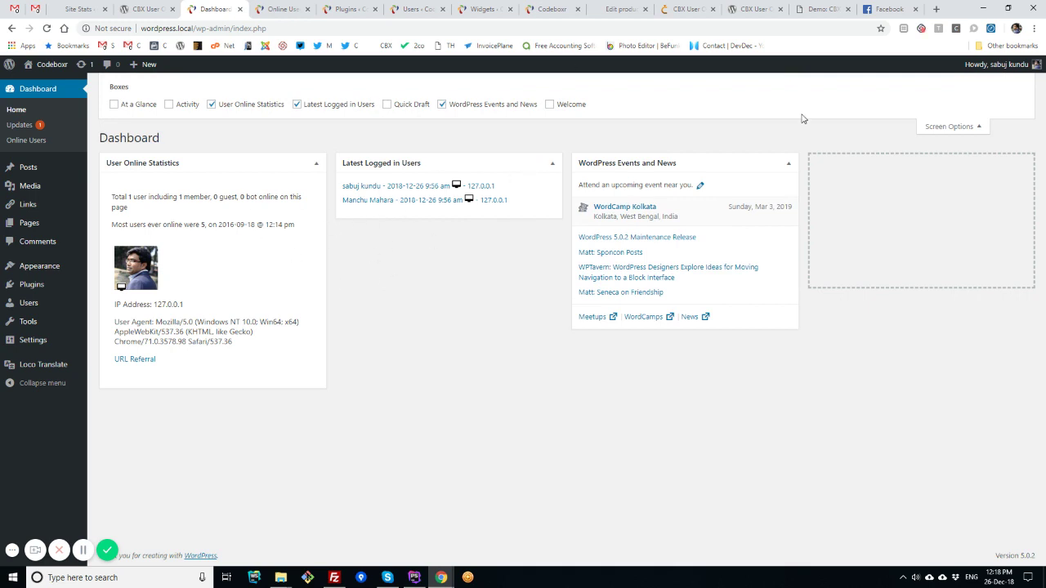
click(294, 163)
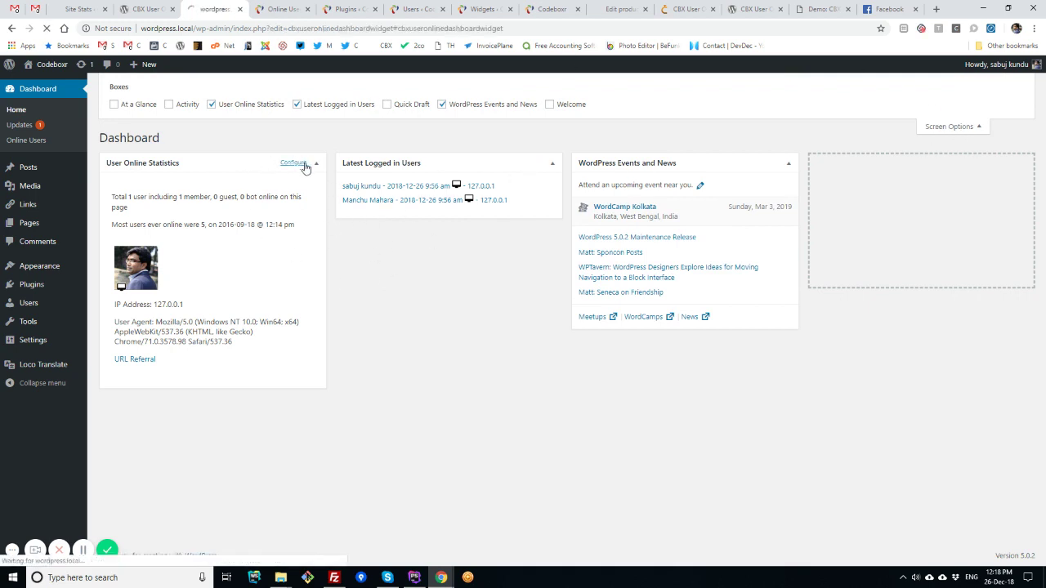
scroll(278, 237, down, 3)
scroll(278, 237, up, 3)
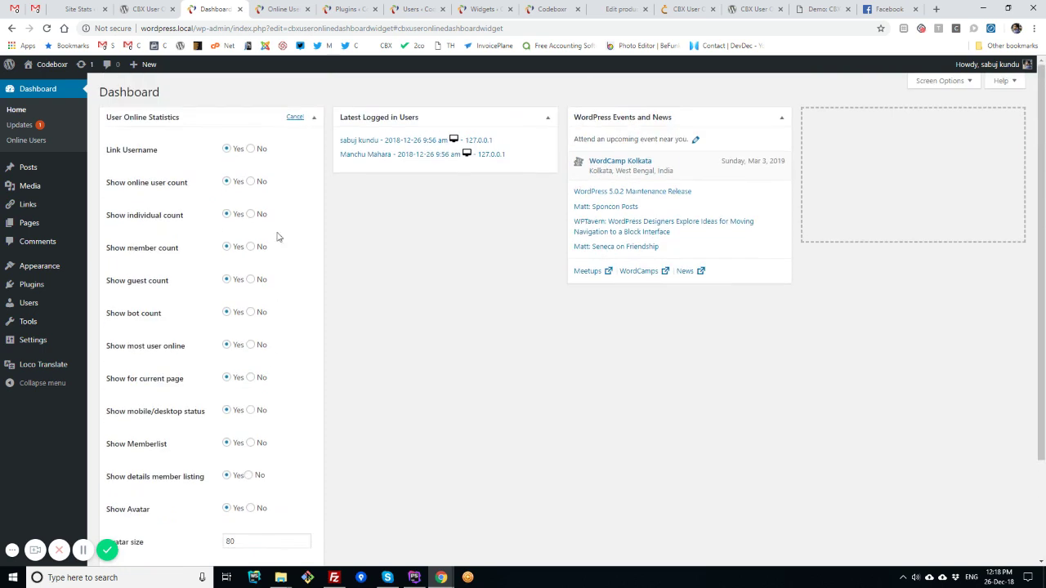
click(295, 117)
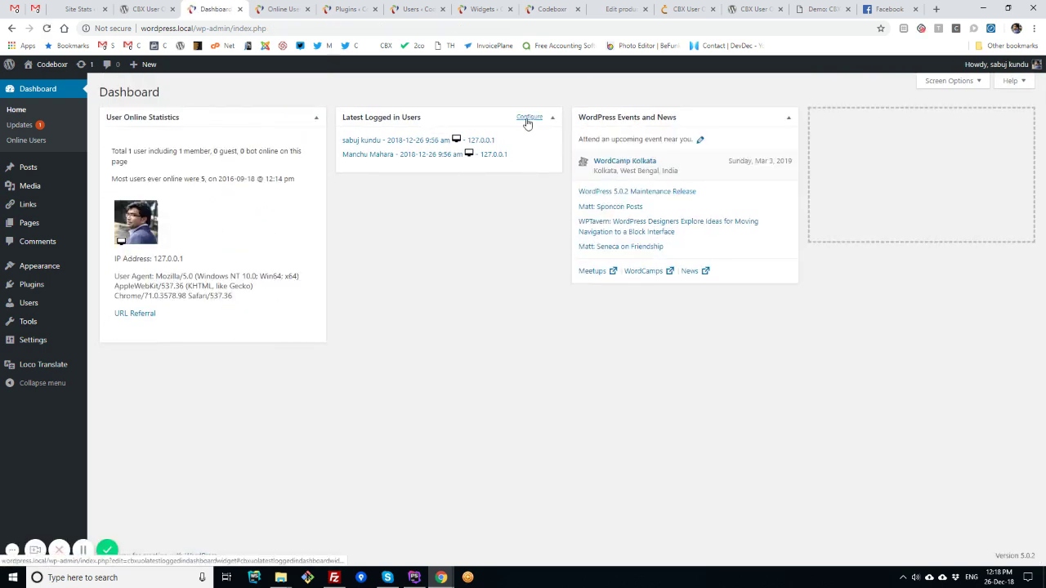
click(529, 119)
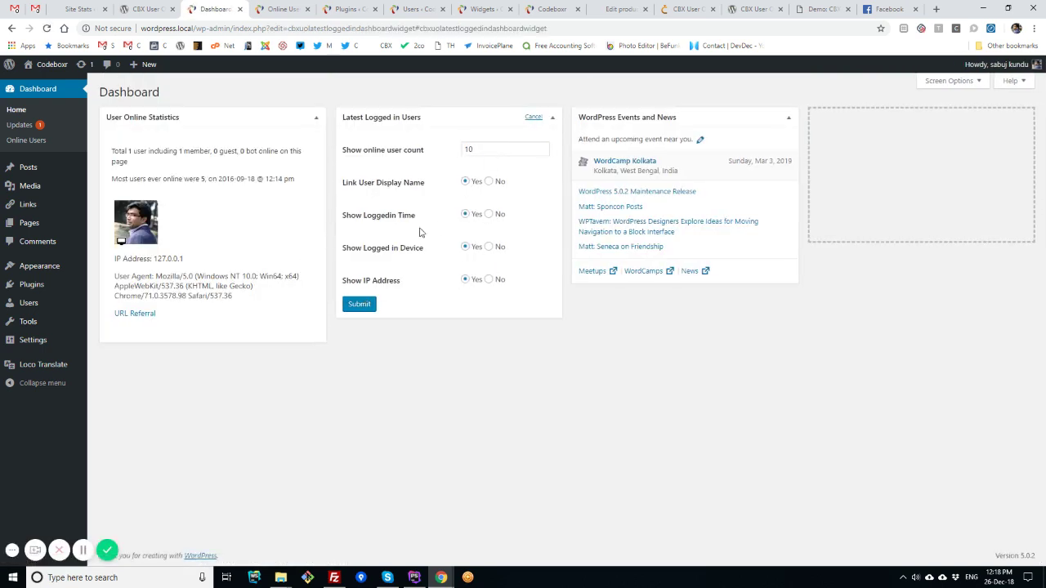
click(533, 117)
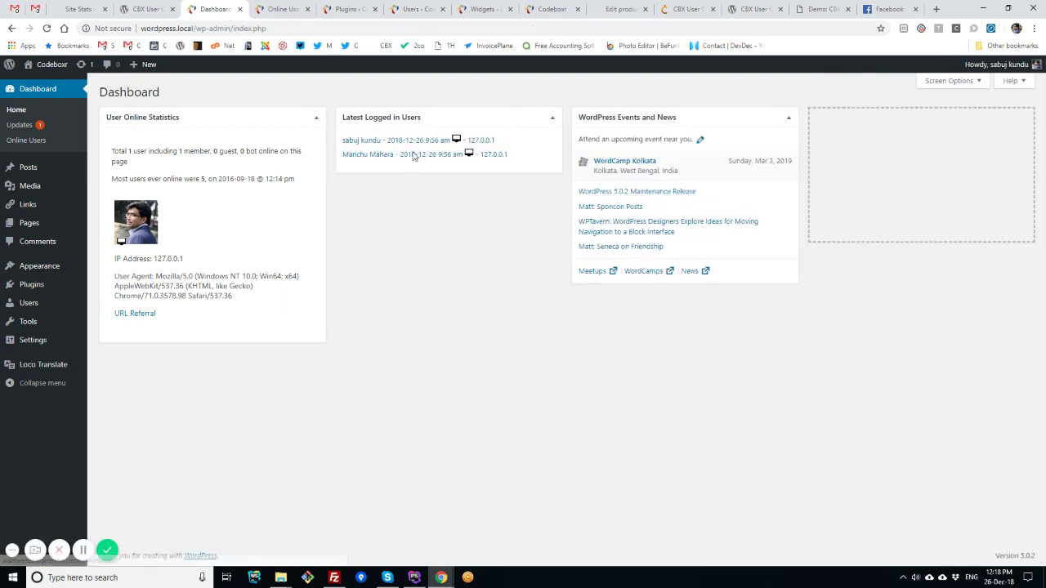
In Screen Options, toggle both CBX dashboard boxes off and back on
click(949, 80)
click(308, 104)
click(214, 104)
click(249, 105)
mouse_move(39, 266)
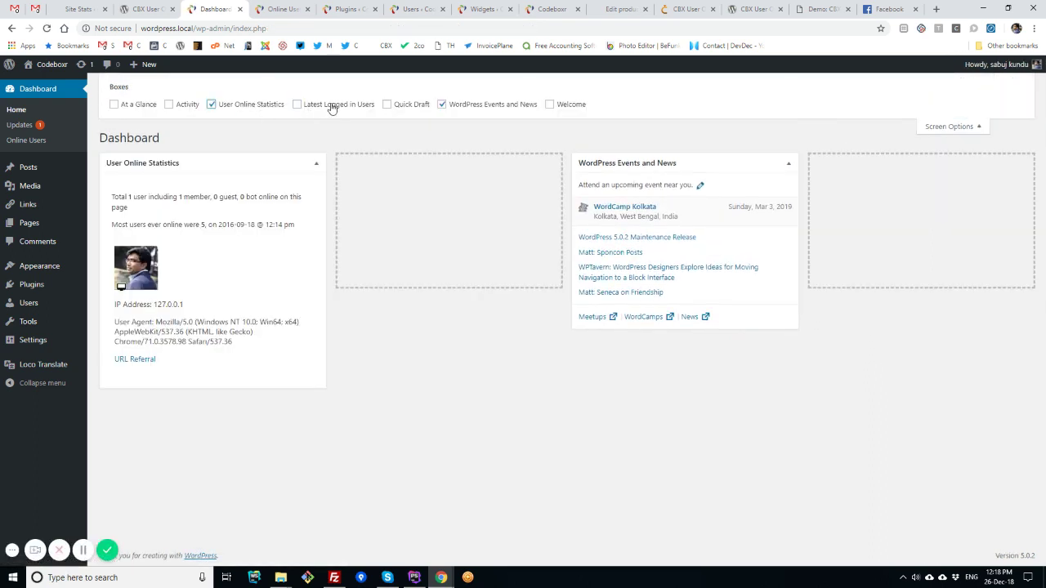
click(334, 105)
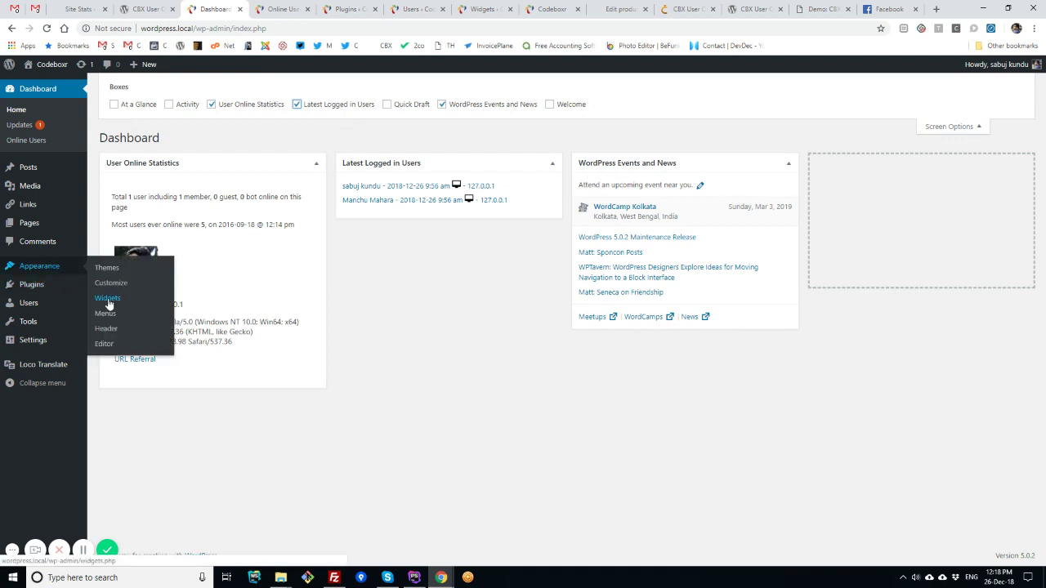
Add the CBX: Latest Logged in Users widget to the Blog Sidebar, then visit the site
click(108, 298)
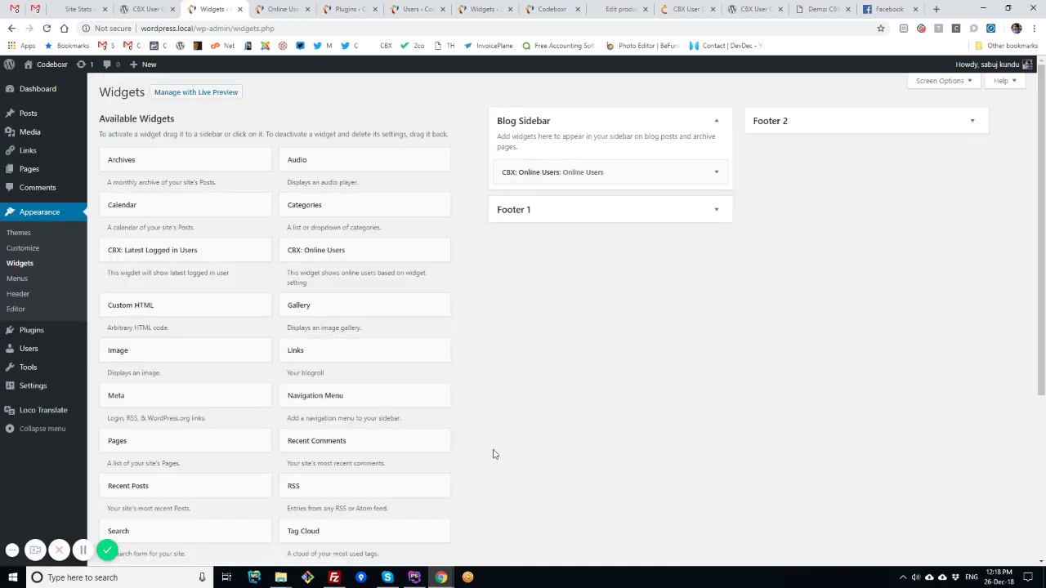
mouse_move(146, 250)
mouse_down()
mouse_move(640, 147)
mouse_move(572, 130)
mouse_up()
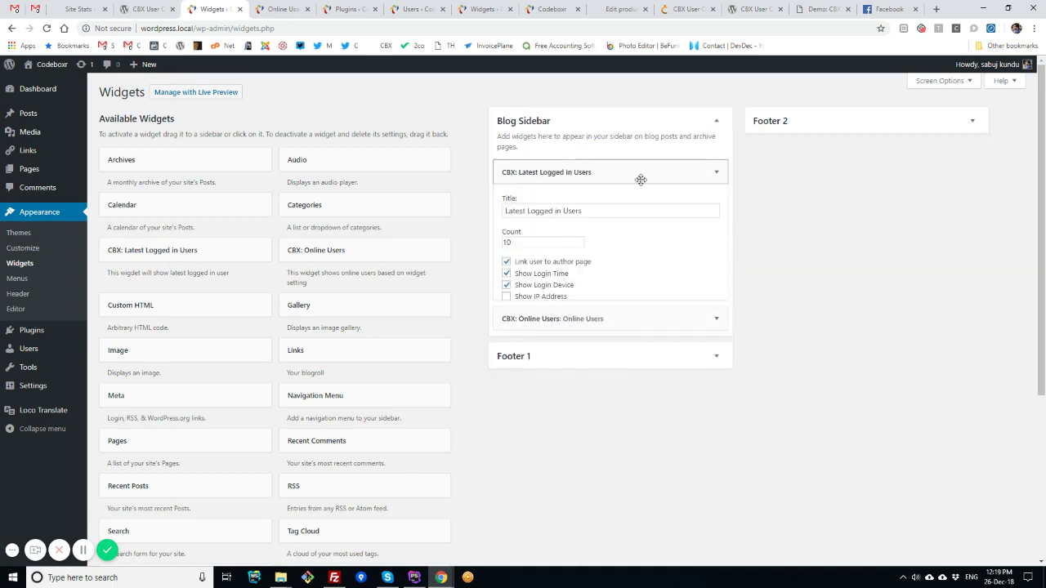
click(281, 9)
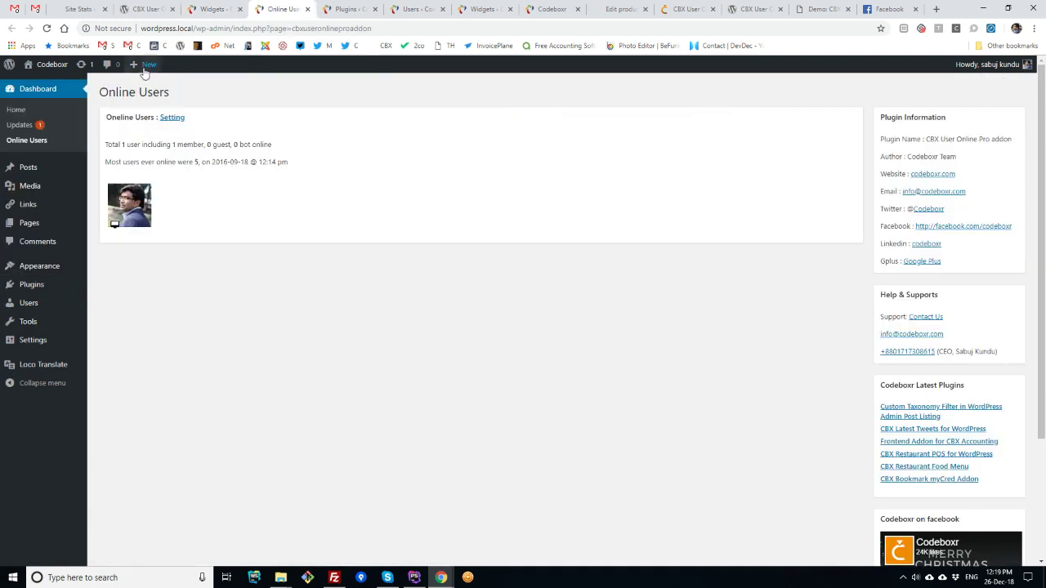
Open the public front page to see the Latest Logged in Users and Online Users sidebar widgets
click(41, 84)
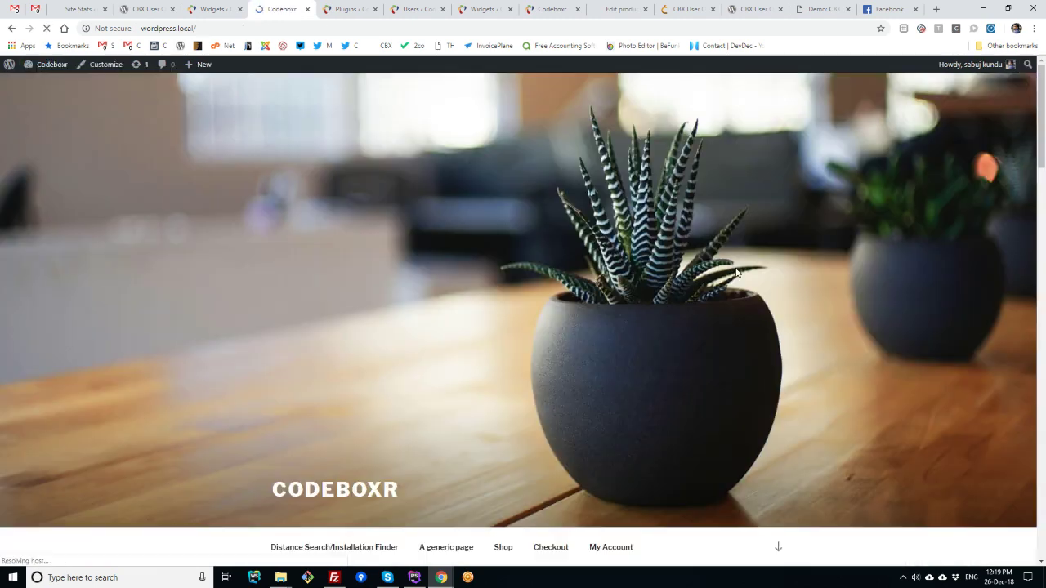
scroll(758, 344, down, 5)
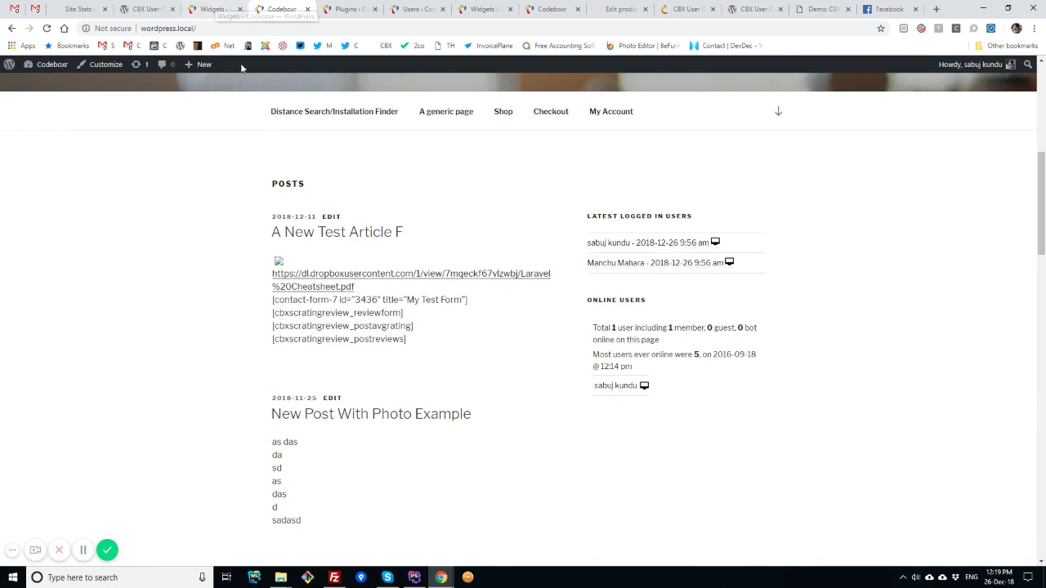
On the codeboxr.com CBX User Online page, select the cbxlatestlogedinusers shortcode name
click(686, 9)
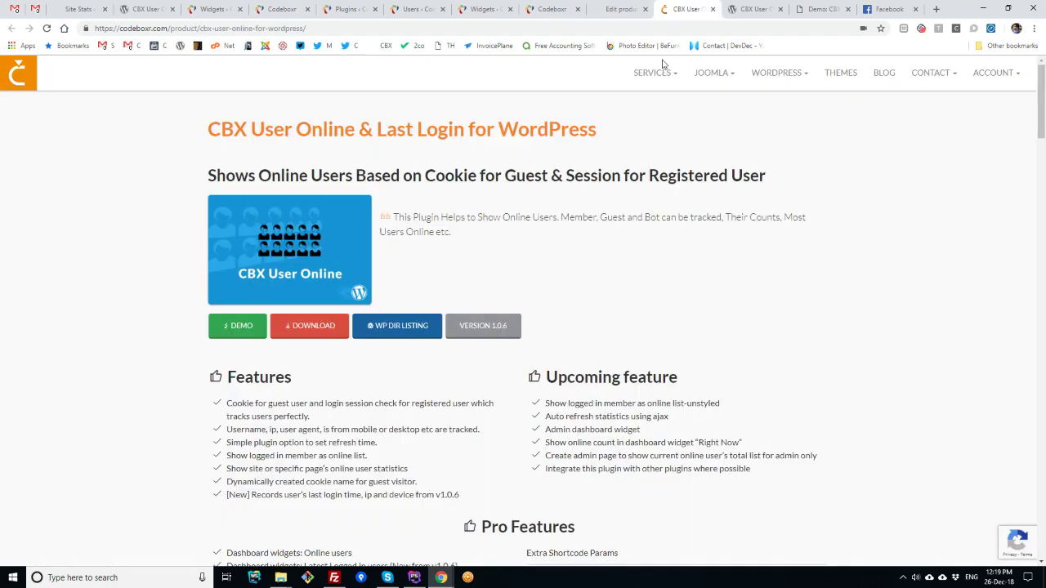
scroll(588, 256, down, 8)
scroll(585, 267, down, 3)
scroll(585, 267, down, 2)
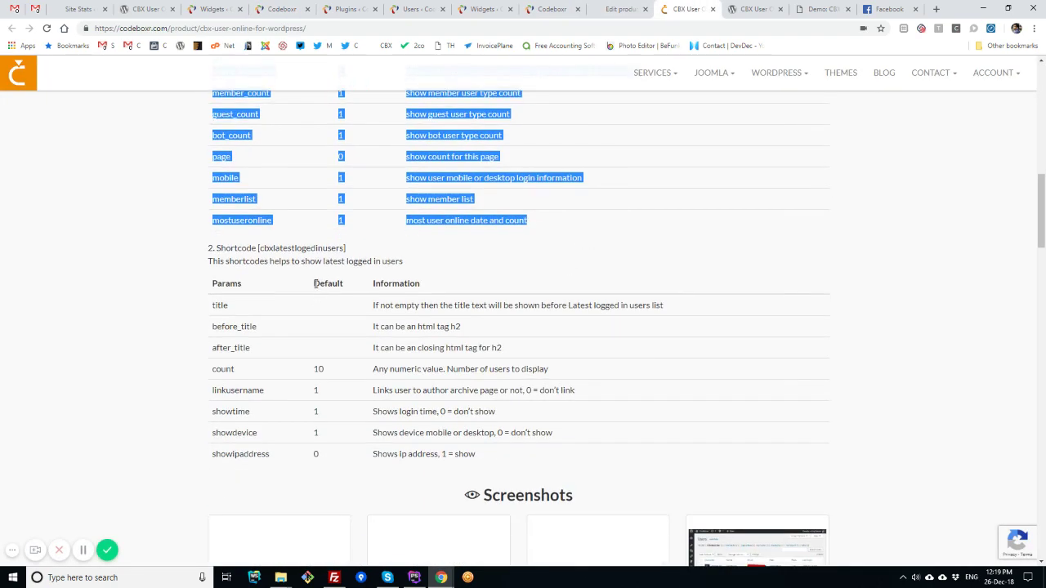
click(305, 247)
double_click(301, 247)
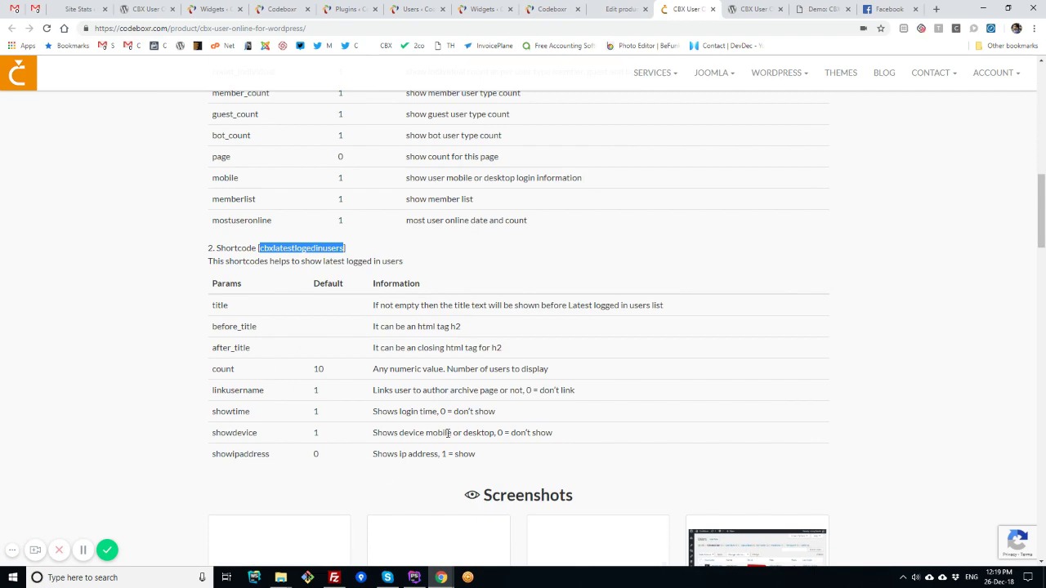
drag(493, 465, 214, 305)
scroll(426, 334, down, 10)
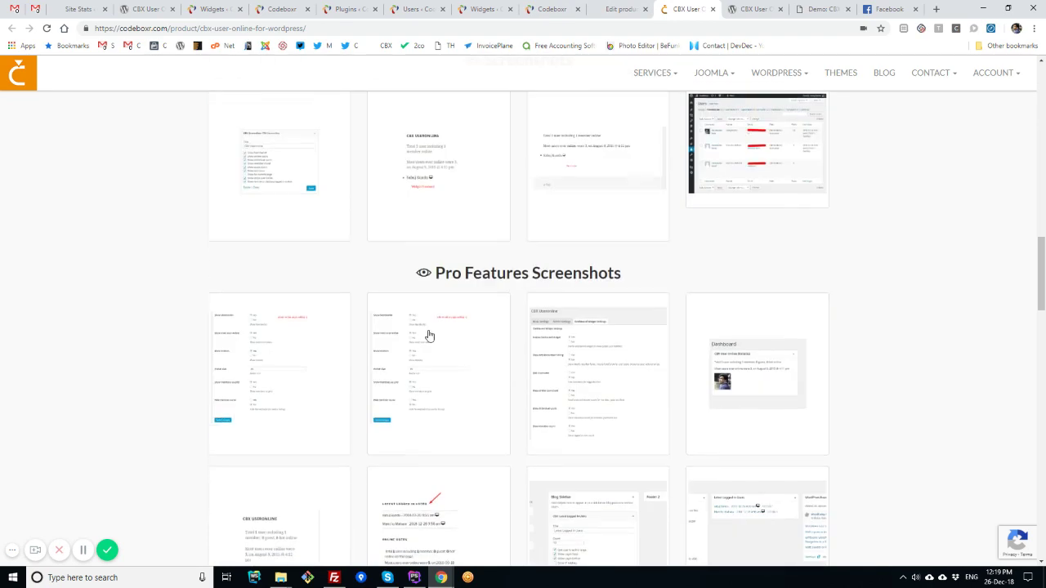
scroll(671, 286, down, 10)
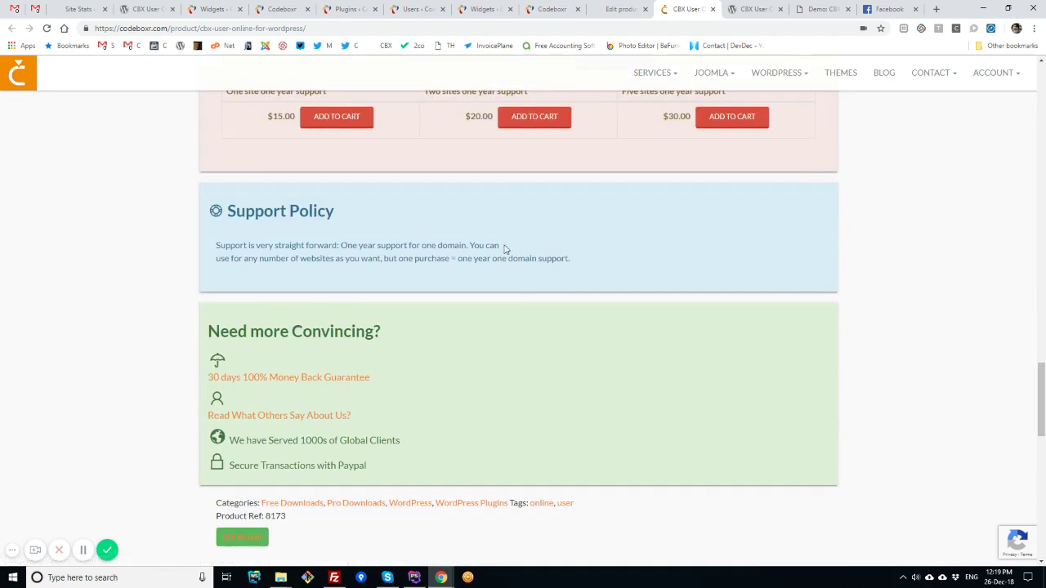
scroll(376, 350, down, 3)
scroll(376, 350, up, 8)
scroll(368, 462, down, 3)
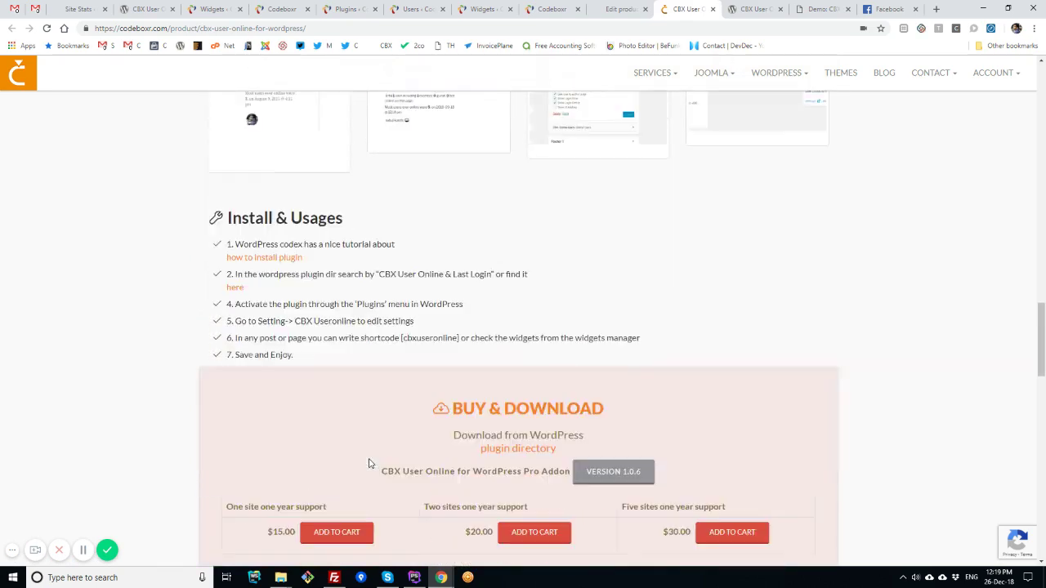
scroll(368, 461, down, 3)
scroll(151, 451, down, 5)
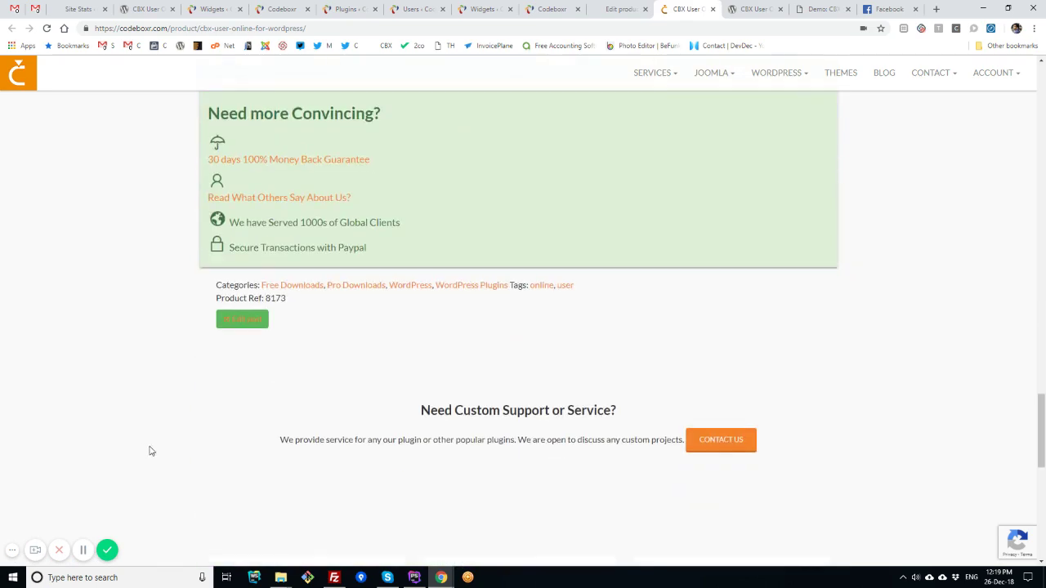
scroll(151, 450, up, 4)
scroll(151, 451, up, 6)
scroll(151, 451, up, 5)
scroll(152, 433, up, 4)
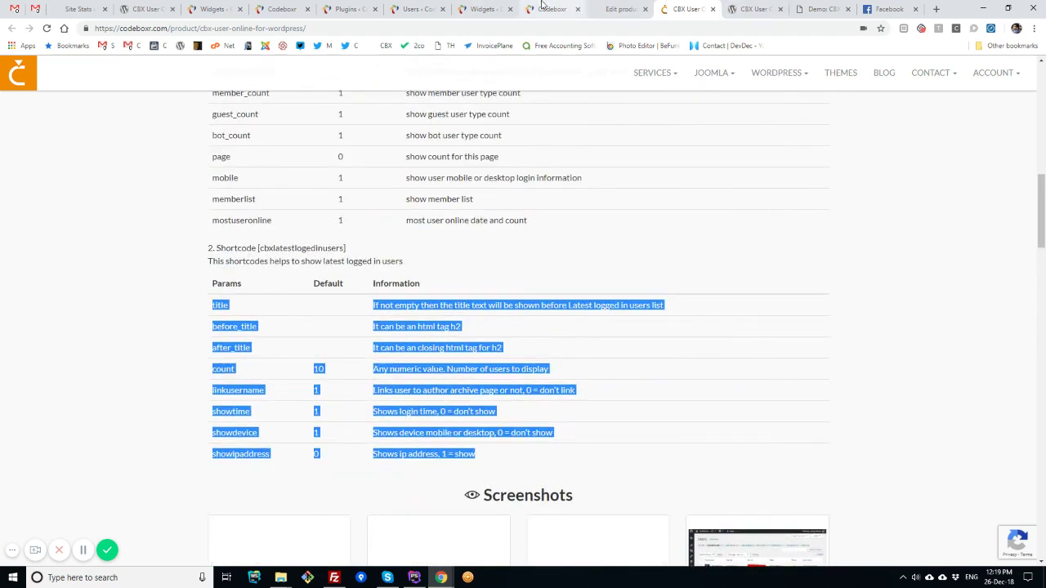
scroll(564, 317, up, 10)
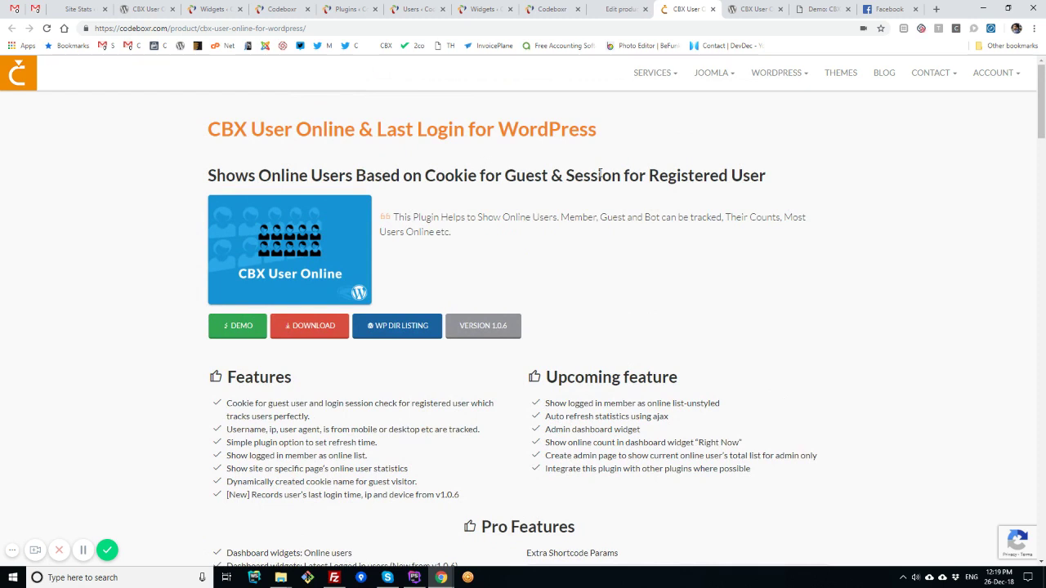
click(147, 9)
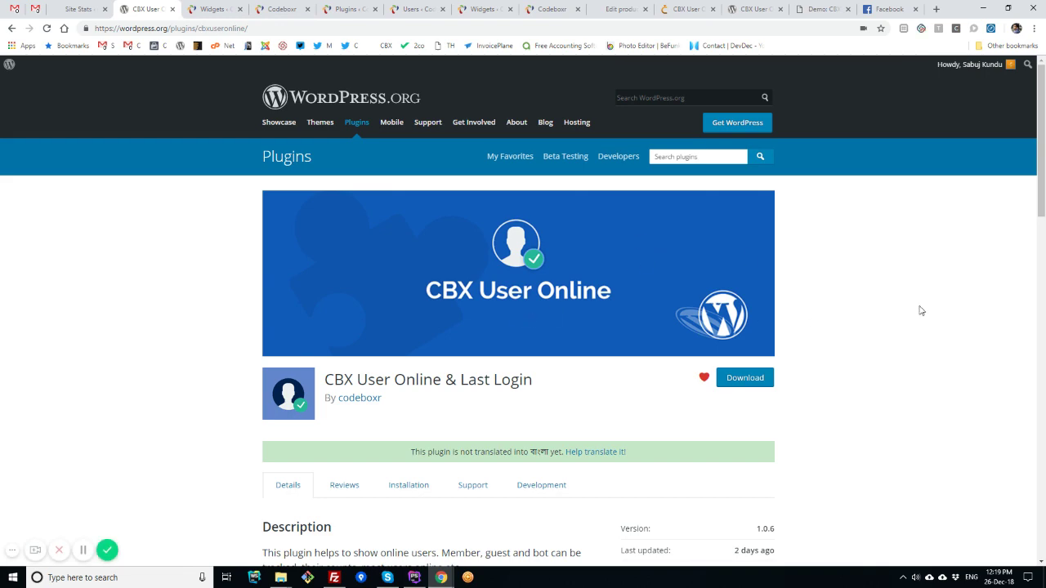
scroll(922, 311, down, 5)
scroll(922, 311, down, 3)
scroll(409, 449, down, 3)
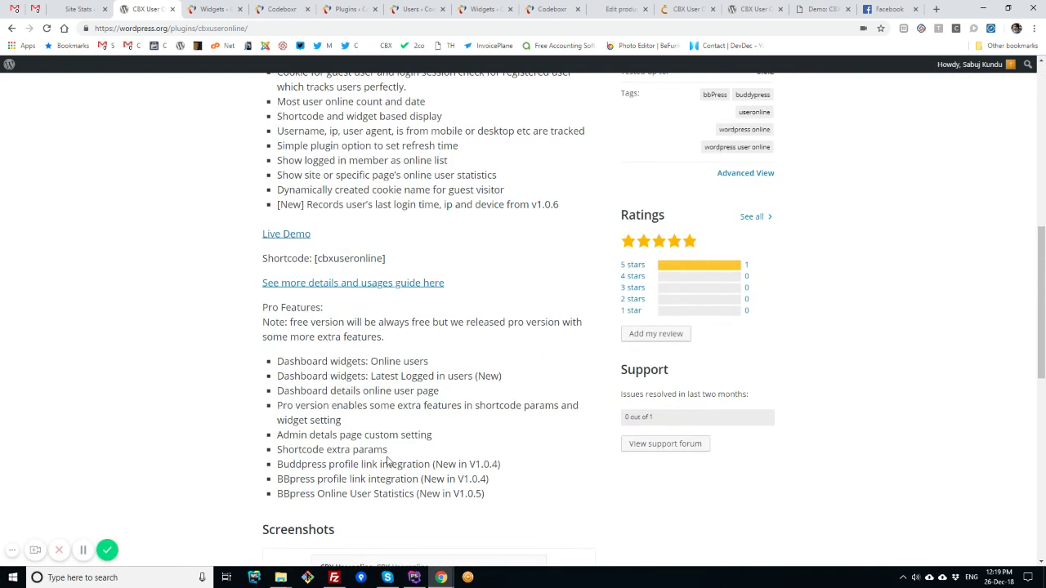
scroll(311, 409, up, 8)
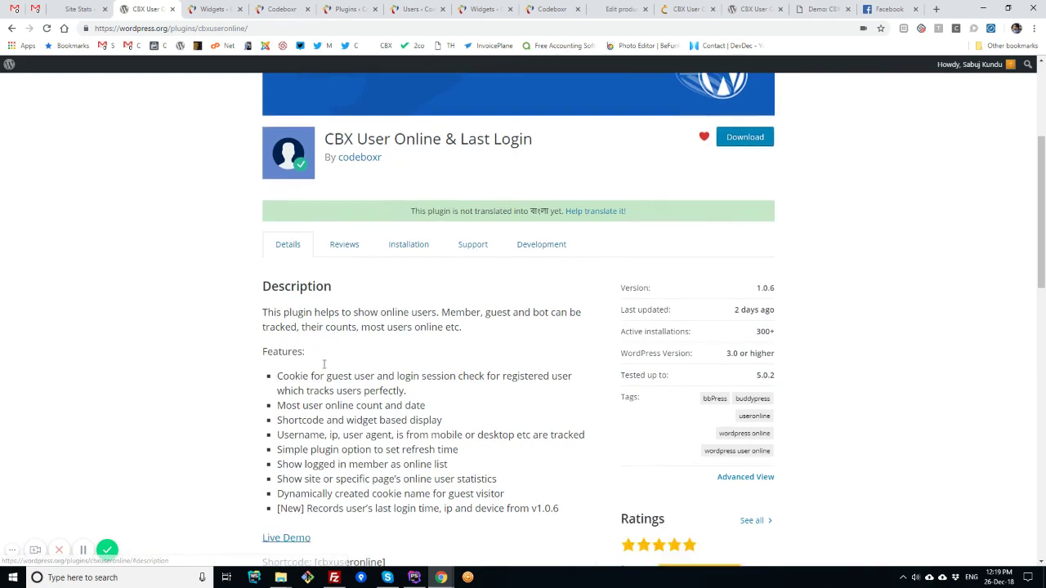
scroll(310, 368, down, 8)
scroll(325, 365, down, 3)
click(686, 9)
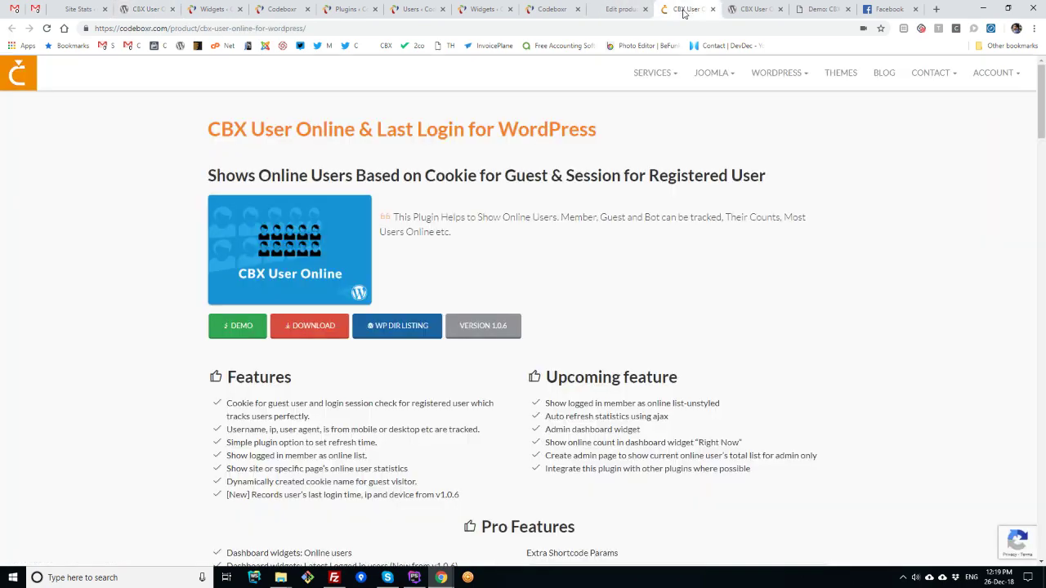
scroll(434, 362, down, 6)
scroll(620, 317, up, 3)
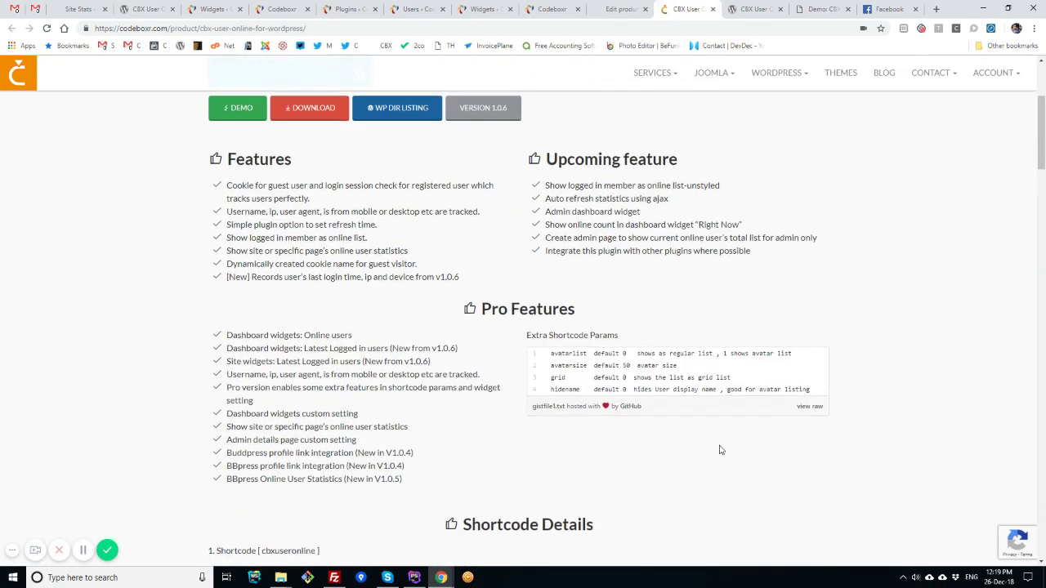